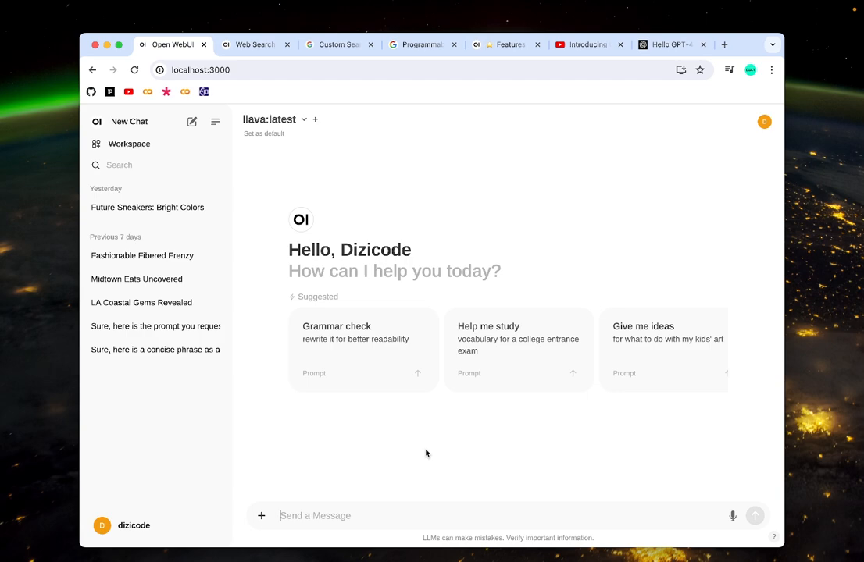
Begin the chat prompt with "#" and copy the address of the Open WebUI docs Features page
{"action": "type", "text": "#"}
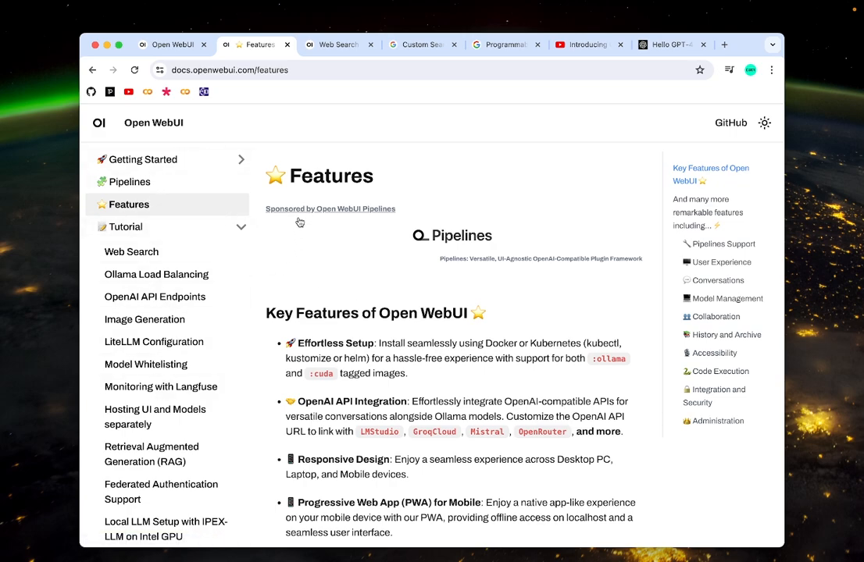
{"action": "left_click_drag", "start_coordinate": [286, 177], "coordinate": [380, 179]}
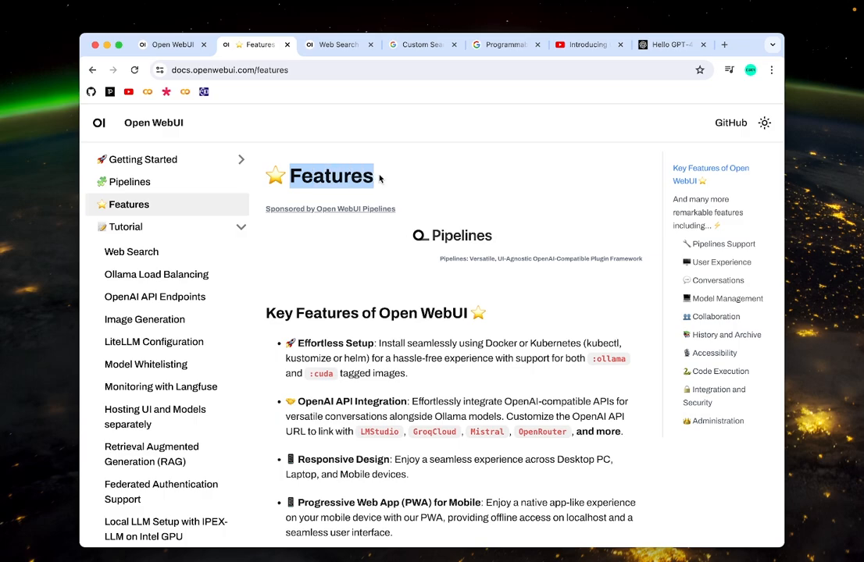
{"action": "scroll", "coordinate": [374, 288], "scroll_direction": "down", "scroll_amount": 4}
{"action": "scroll", "coordinate": [375, 288], "scroll_direction": "up", "scroll_amount": 4}
{"action": "scroll", "coordinate": [375, 288], "scroll_direction": "down", "scroll_amount": 6}
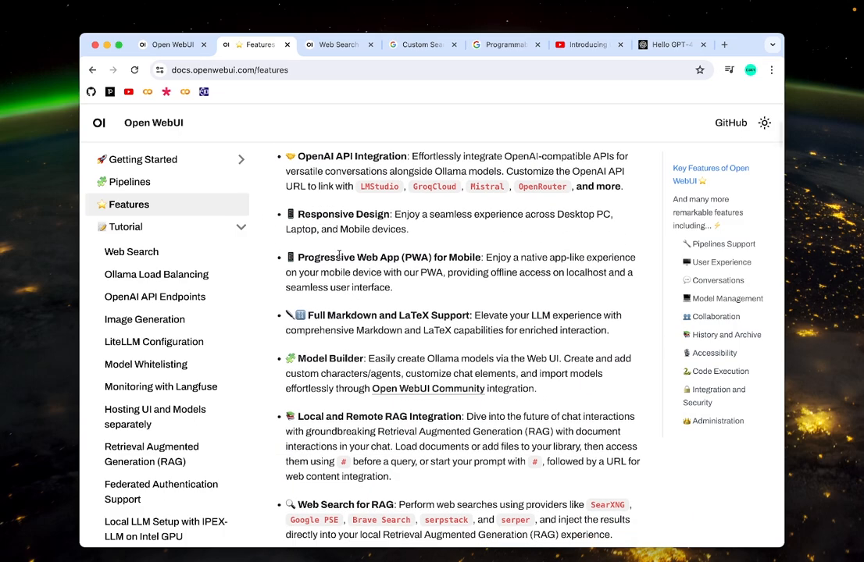
{"action": "left_click", "coordinate": [257, 70]}
{"action": "key", "text": "ctrl+c"}
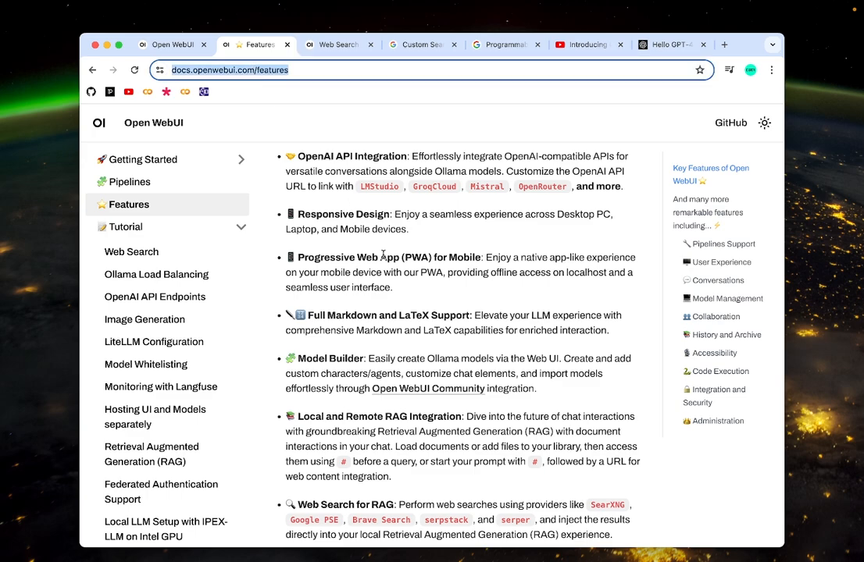
{"action": "left_click", "coordinate": [168, 45]}
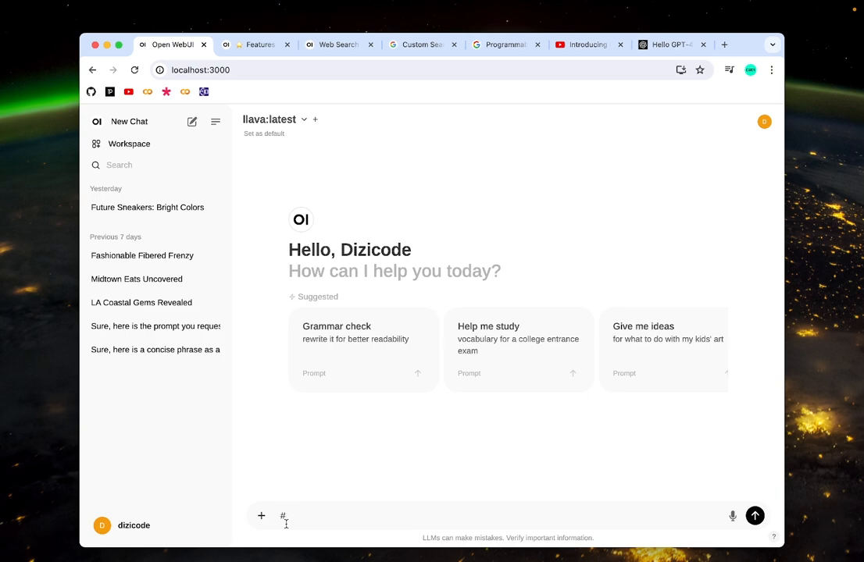
{"action": "key", "text": "ctrl+v"}
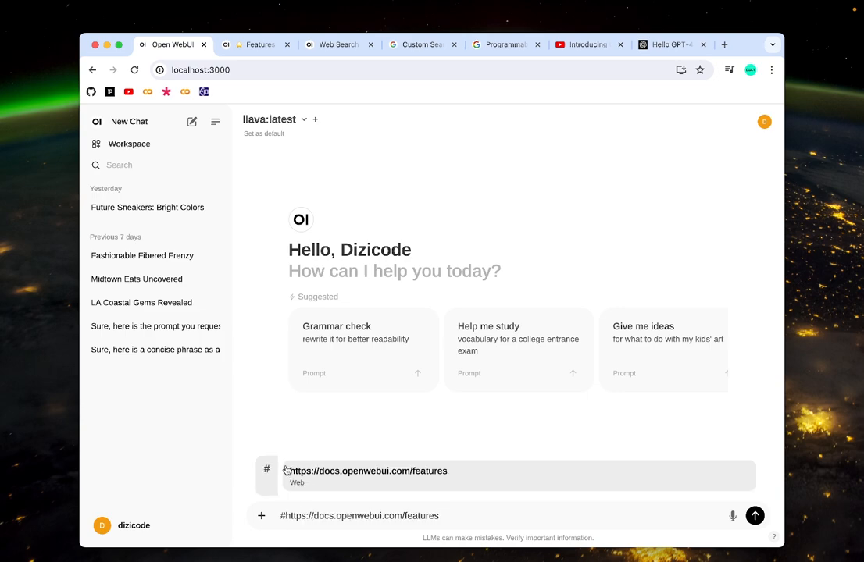
{"action": "left_click", "coordinate": [387, 479]}
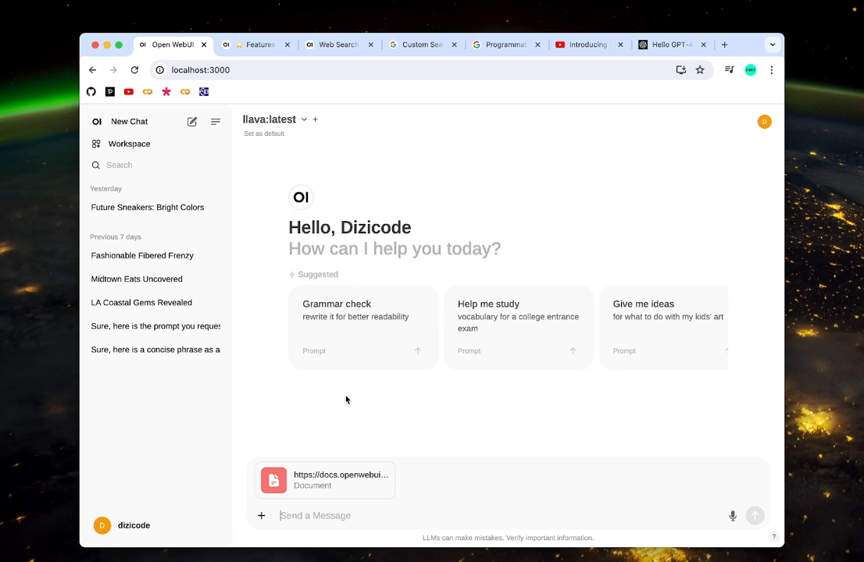
{"action": "type", "text": "can i have multiple users on open webui?"}
{"action": "key", "text": "Return"}
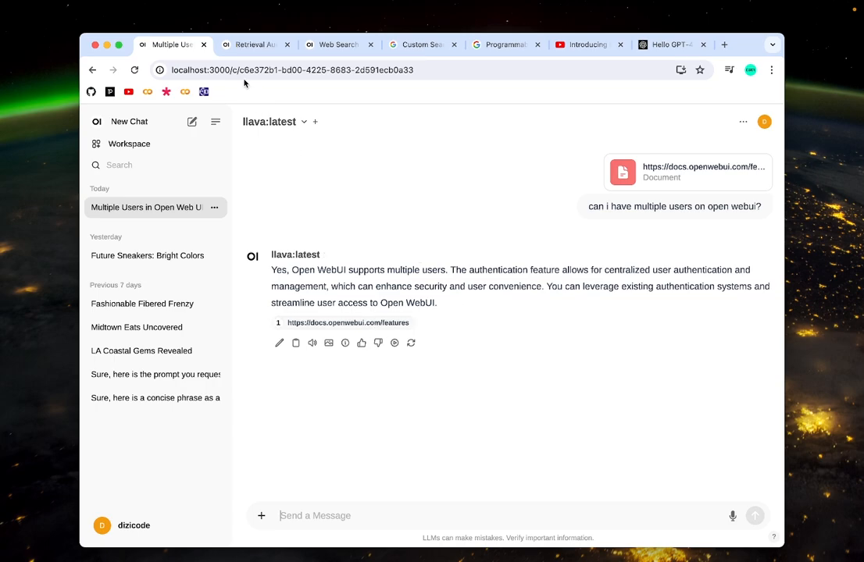
Attach the Retrieval Augmented Generation docs page, docs.openwebui.com/tutorial/rag, to the chat prompt as a # web source
{"action": "left_click", "coordinate": [253, 45]}
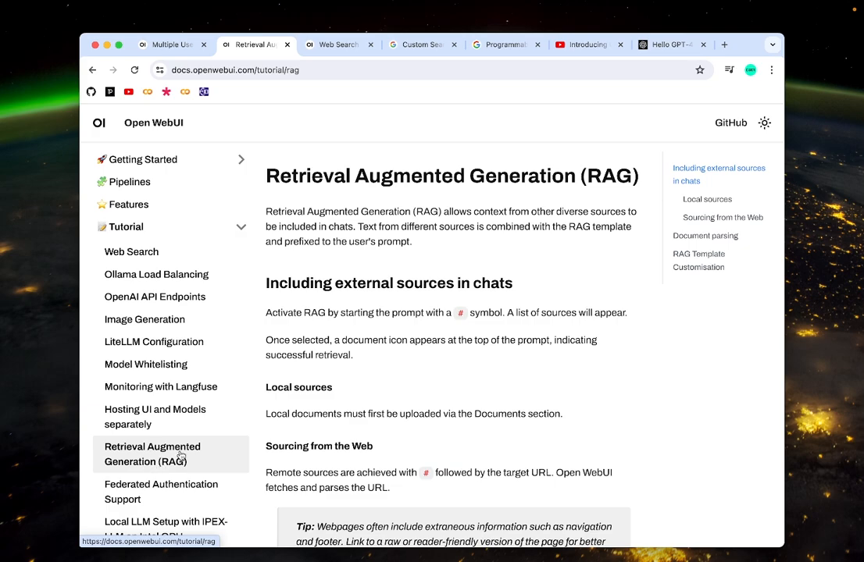
{"action": "key", "text": "super+l"}
{"action": "key", "text": "super+c"}
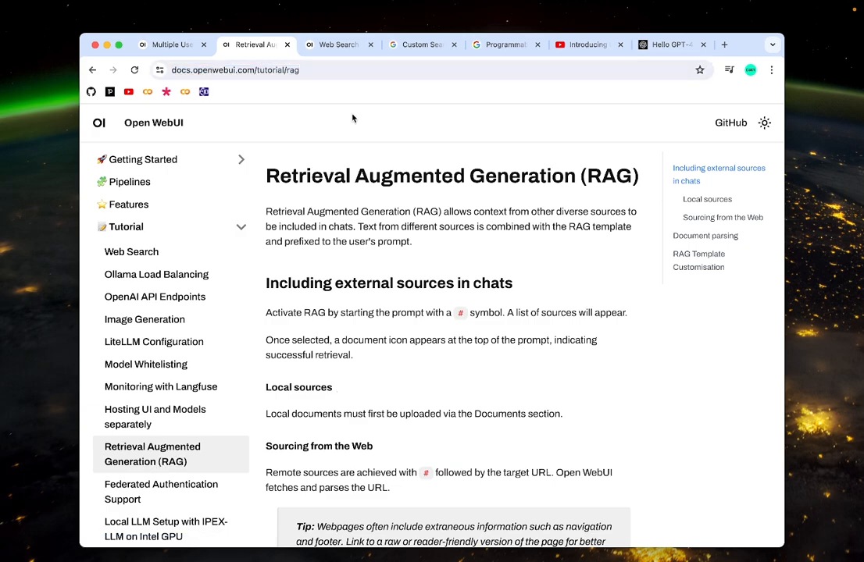
{"action": "left_click", "coordinate": [168, 45]}
{"action": "type", "text": "#"}
{"action": "key", "text": "super+v"}
{"action": "left_click", "coordinate": [385, 484]}
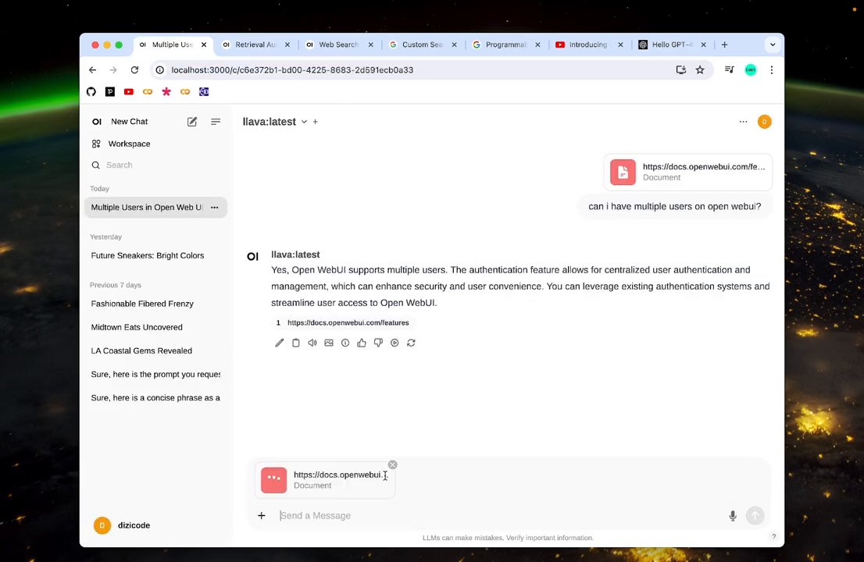
{"action": "left_click", "coordinate": [251, 44]}
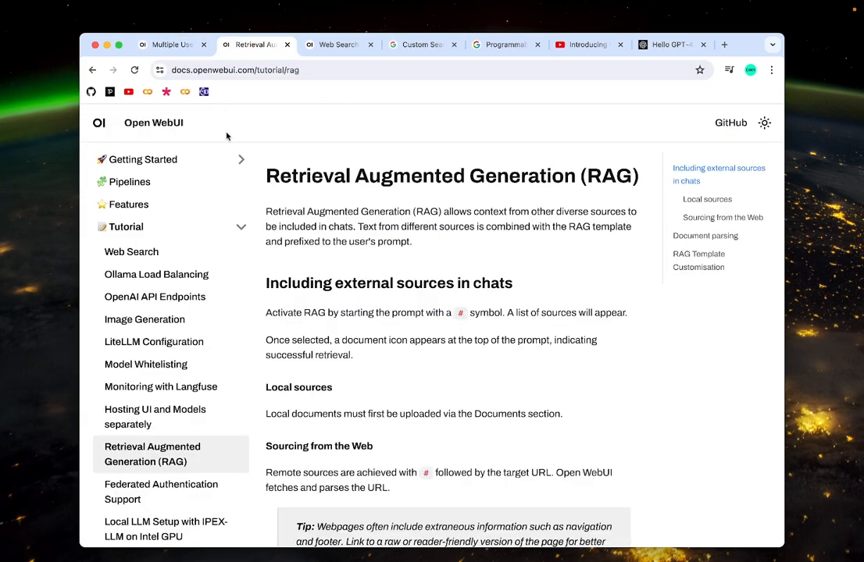
{"action": "left_click", "coordinate": [133, 251]}
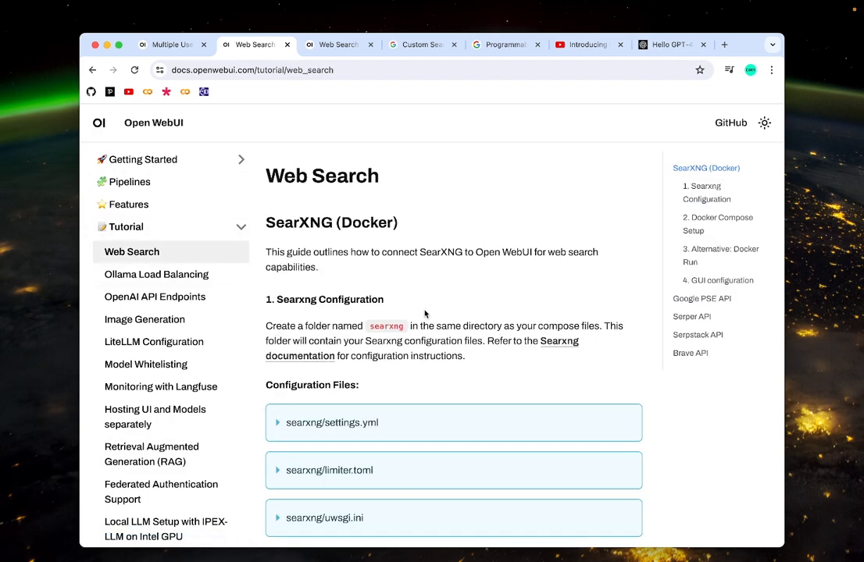
{"action": "key", "text": "super+l"}
{"action": "key", "text": "super+c"}
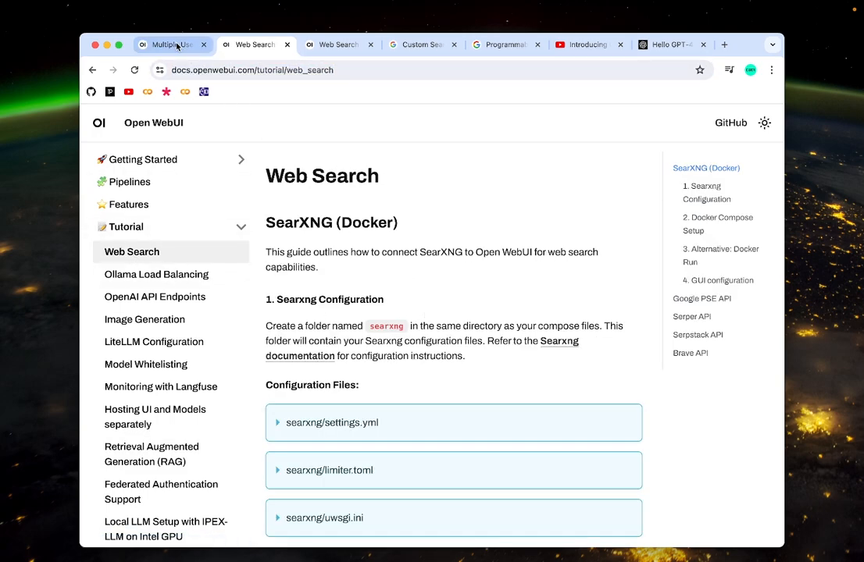
{"action": "left_click", "coordinate": [174, 44]}
{"action": "type", "text": "#"}
{"action": "key", "text": "super+v"}
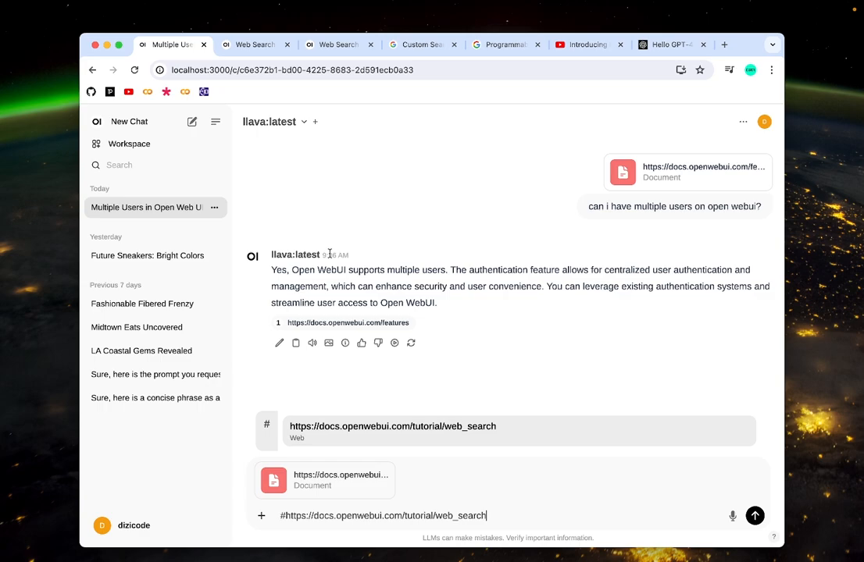
{"action": "left_click", "coordinate": [391, 426]}
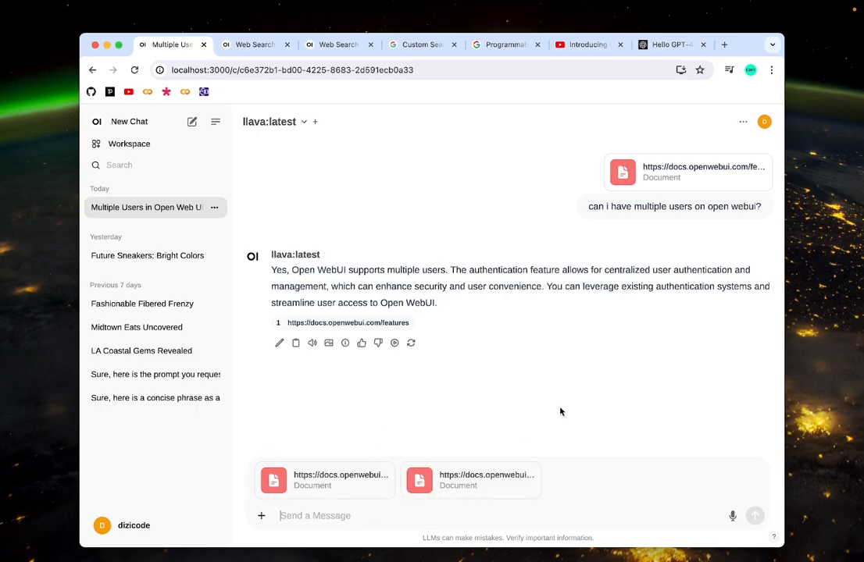
Ask "how do i use RAG?" about the attached pages and highlight the opening sentences of the answer
{"action": "type", "text": "how do i u"}
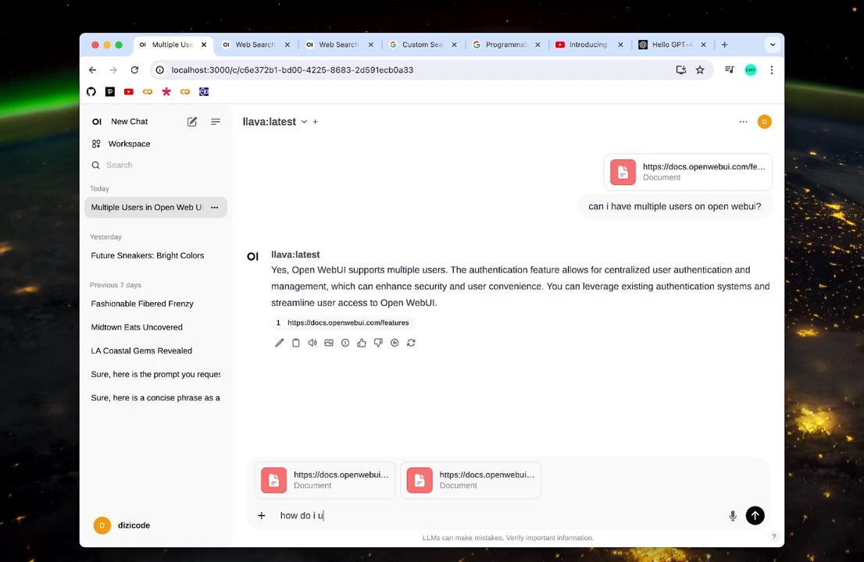
{"action": "type", "text": "se RAG?"}
{"action": "key", "text": "Return"}
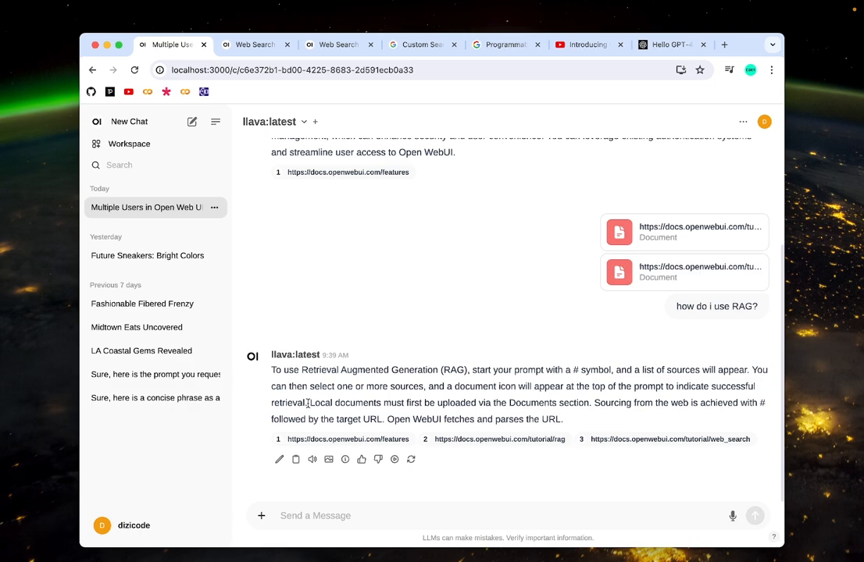
{"action": "left_click_drag", "start_coordinate": [308, 403], "coordinate": [273, 372]}
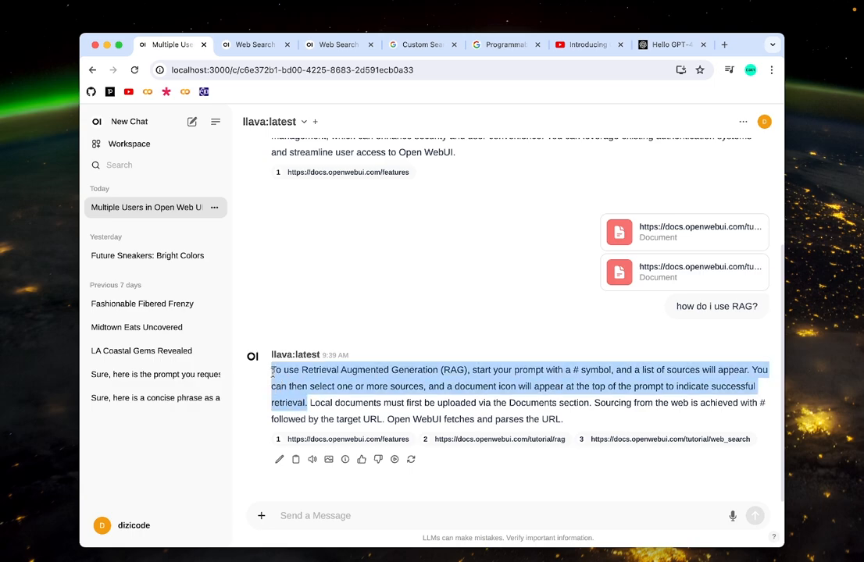
{"action": "left_click", "coordinate": [309, 403]}
{"action": "left_click_drag", "start_coordinate": [309, 403], "coordinate": [272, 371]}
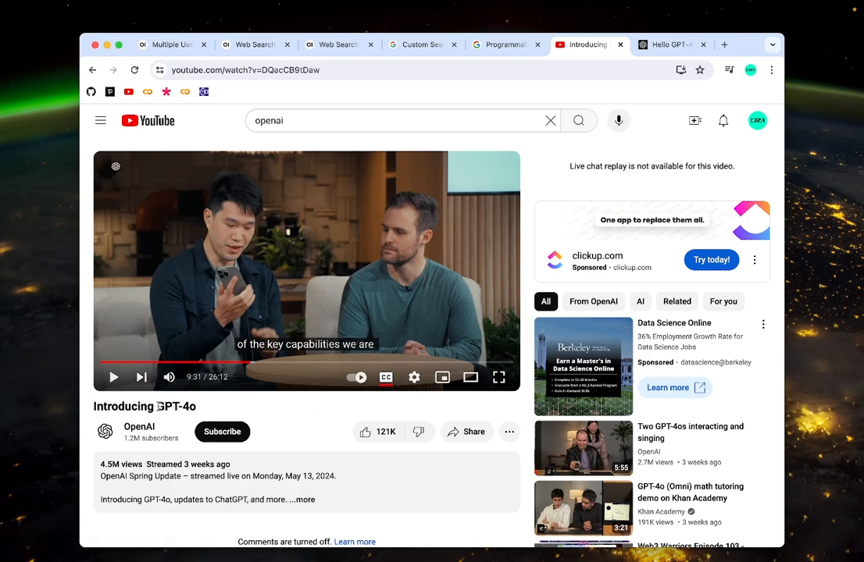
Copy the address of the YouTube video "Introducing GPT-4o" and attach it as a # source in a new chat
{"action": "left_click_drag", "start_coordinate": [200, 407], "coordinate": [88, 405]}
{"action": "left_click", "coordinate": [256, 407]}
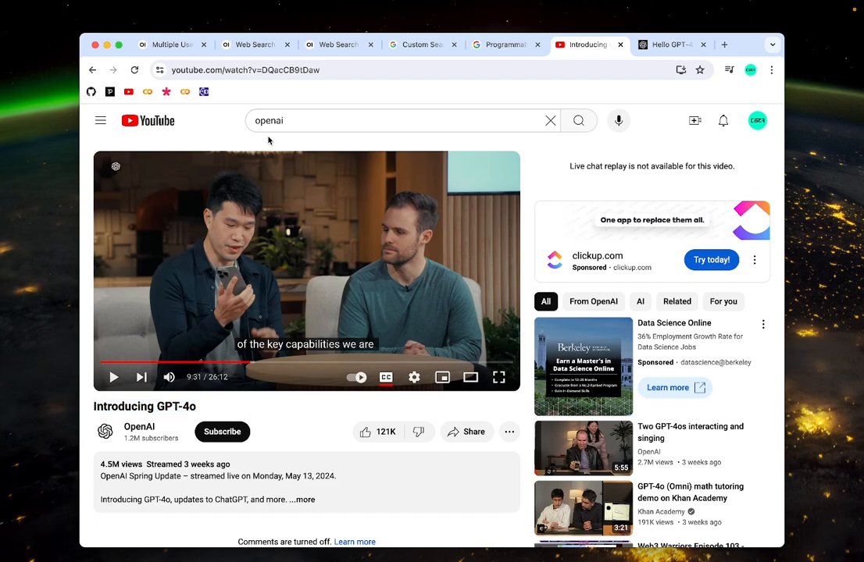
{"action": "left_click", "coordinate": [302, 70]}
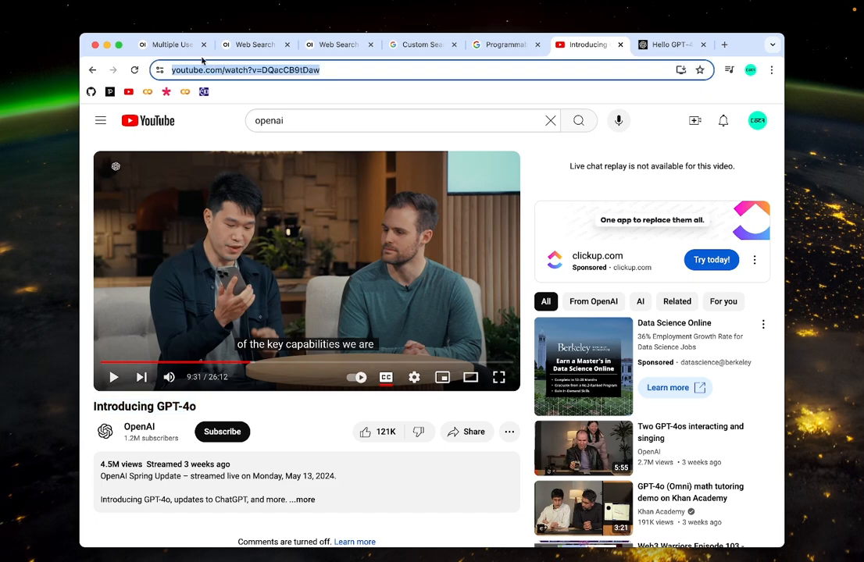
{"action": "left_click", "coordinate": [171, 44]}
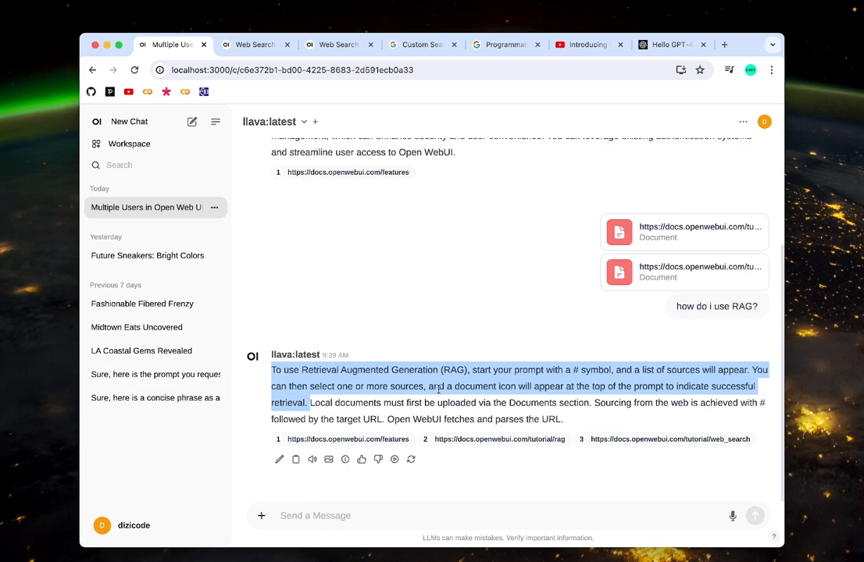
{"action": "left_click", "coordinate": [149, 128]}
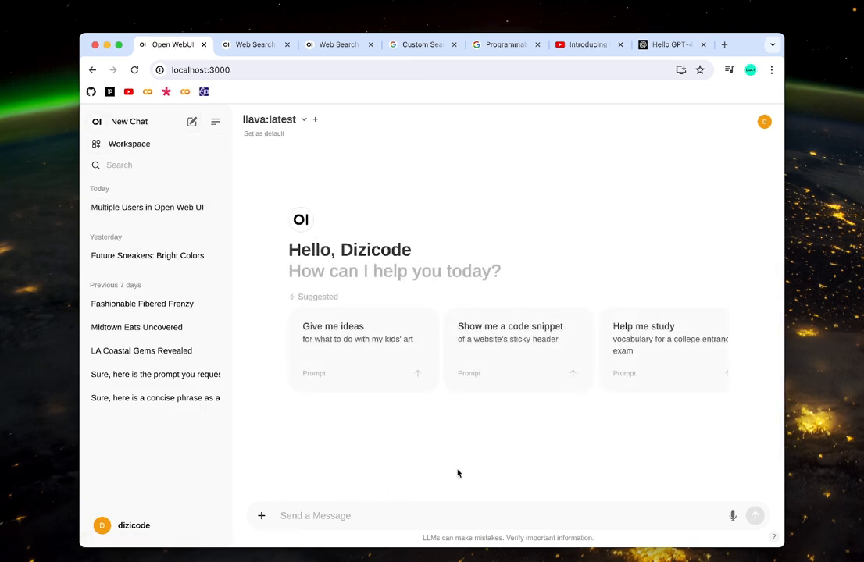
{"action": "type", "text": "#"}
{"action": "key", "text": "super+v"}
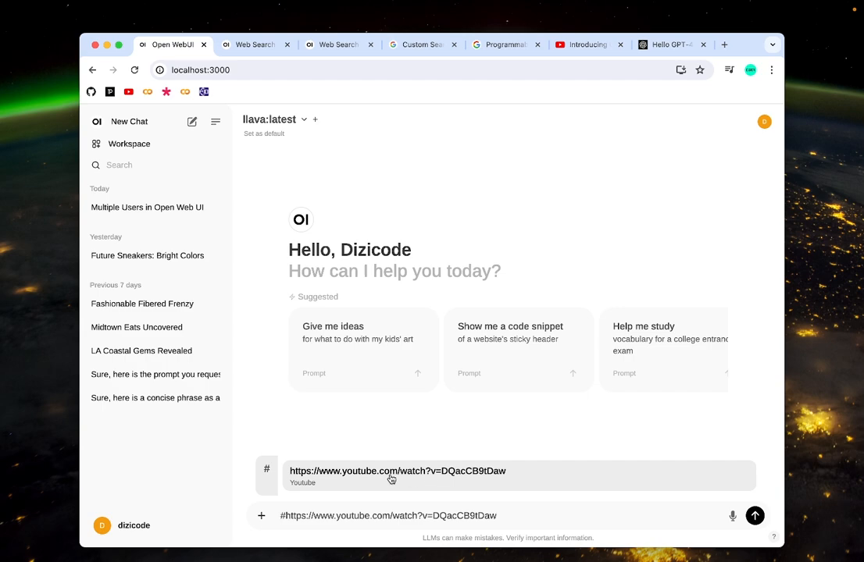
{"action": "left_click", "coordinate": [413, 479]}
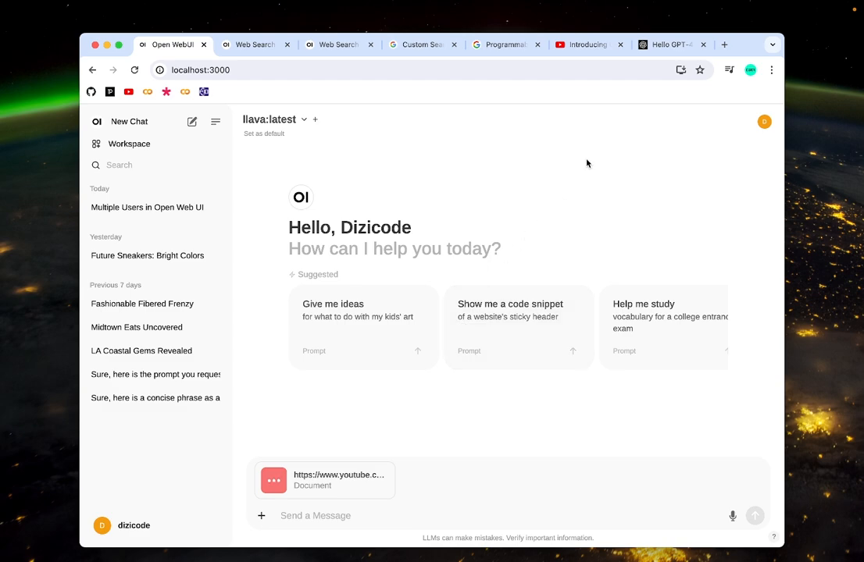
{"action": "left_click", "coordinate": [665, 47]}
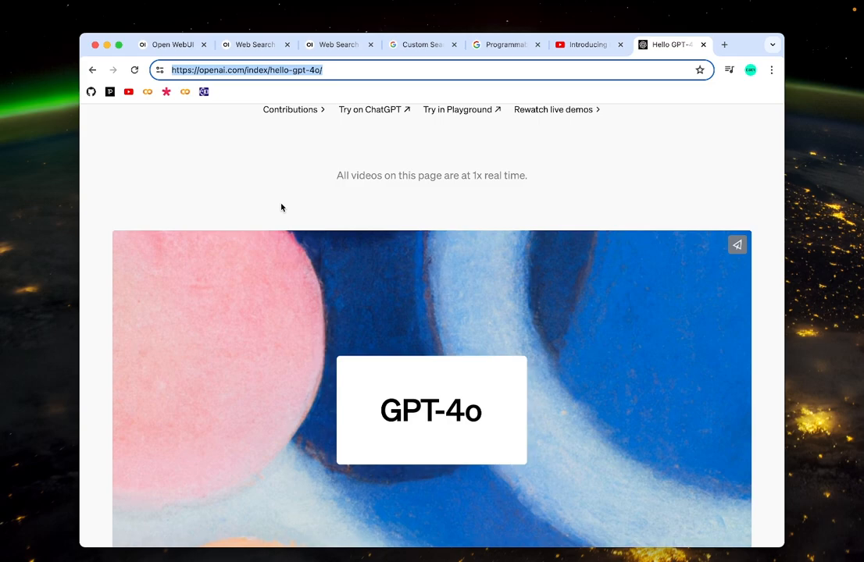
{"action": "scroll", "coordinate": [293, 205], "scroll_direction": "down", "scroll_amount": 5}
{"action": "scroll", "coordinate": [299, 205], "scroll_direction": "down", "scroll_amount": 15}
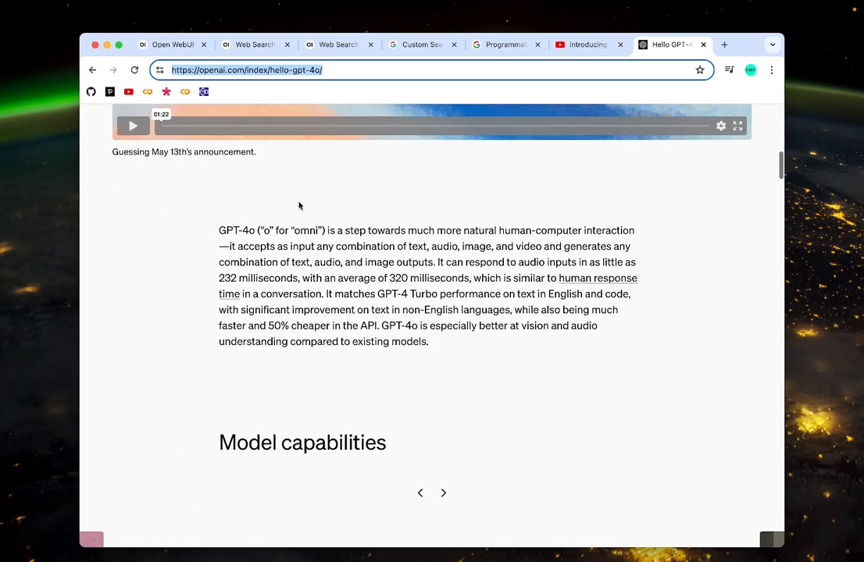
{"action": "scroll", "coordinate": [299, 205], "scroll_direction": "down", "scroll_amount": 5}
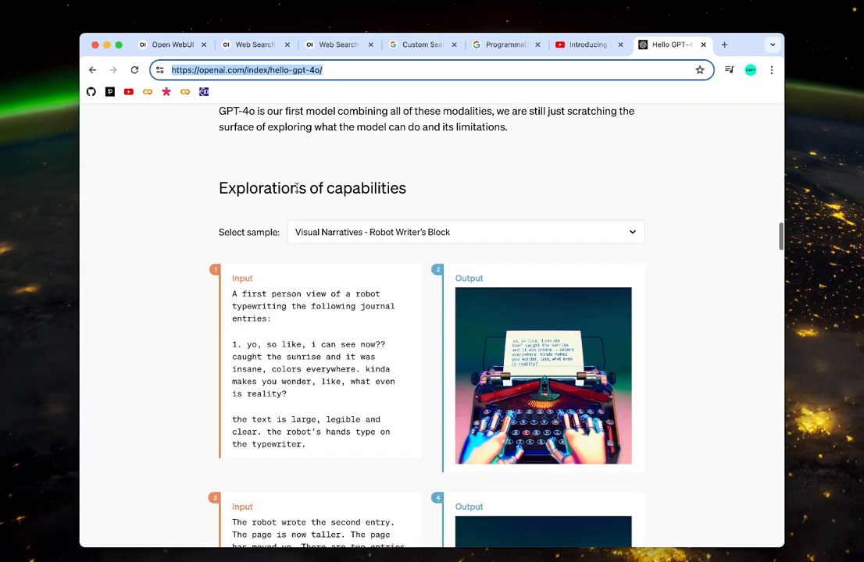
{"action": "left_click", "coordinate": [334, 68]}
{"action": "key", "text": "super+c"}
{"action": "key", "text": "super+1"}
{"action": "type", "text": "#"}
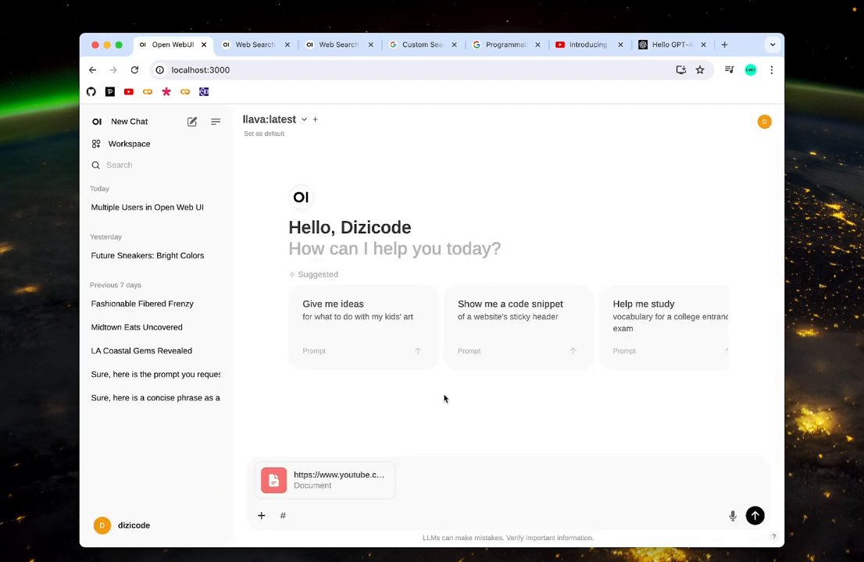
{"action": "key", "text": "super+v"}
{"action": "key", "text": "Return"}
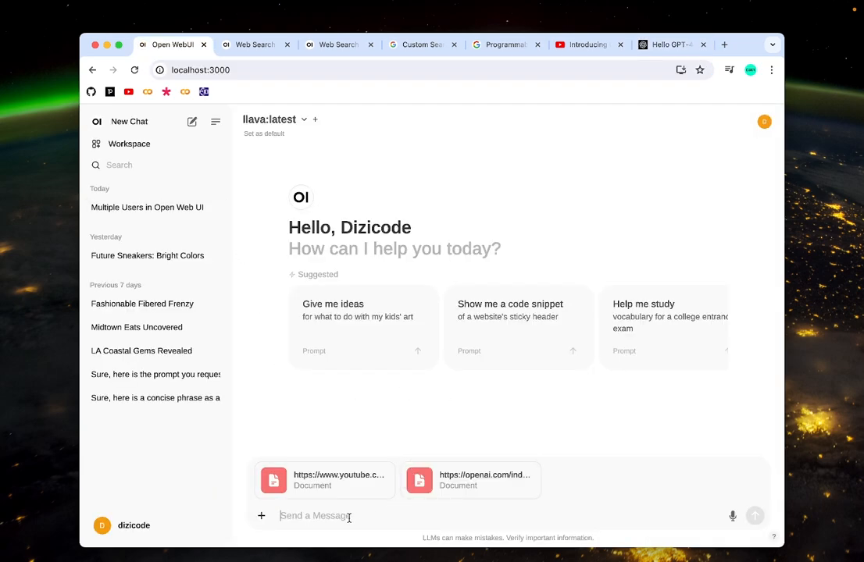
Send the prompt "summarize this live event." and highlight the phrase "text, vision, and audio" in the answer
{"action": "type", "text": "summ"}
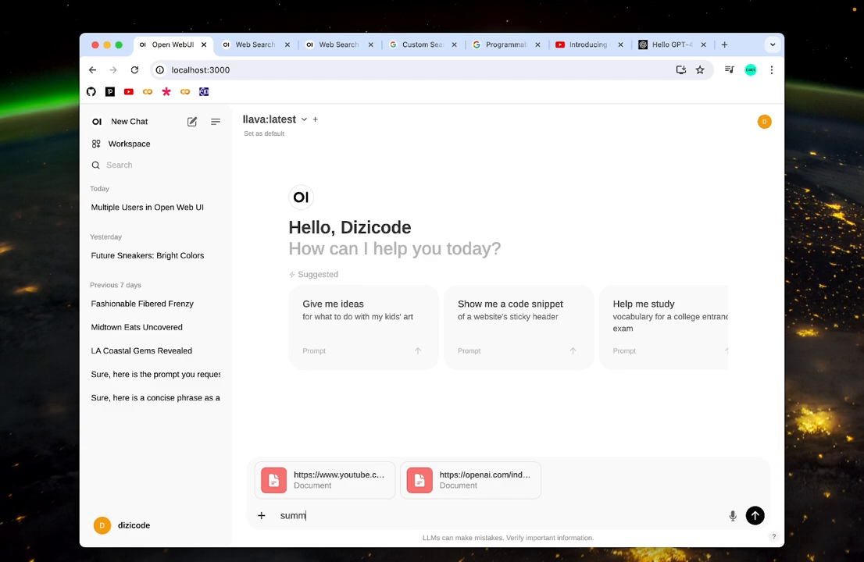
{"action": "type", "text": "arize this live event."}
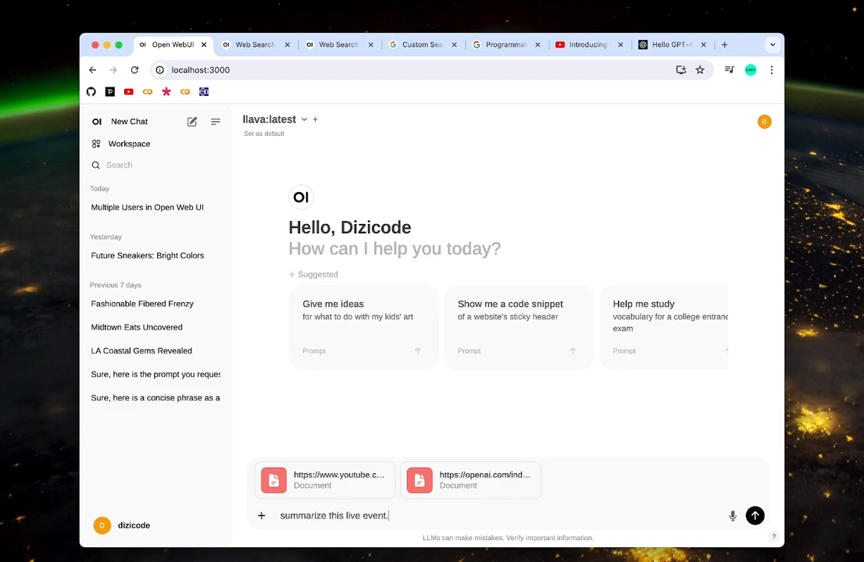
{"action": "key", "text": "Return"}
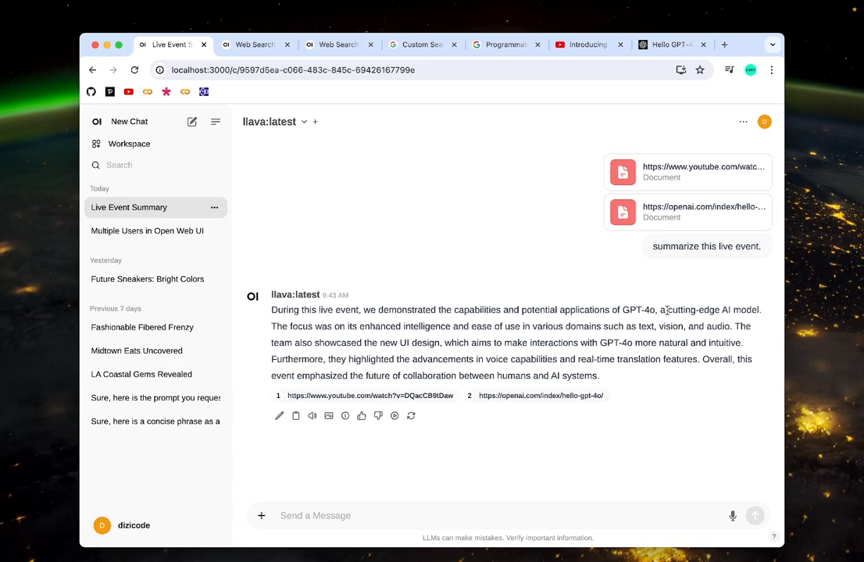
{"action": "left_click_drag", "start_coordinate": [359, 327], "coordinate": [458, 327]}
{"action": "left_click_drag", "start_coordinate": [628, 327], "coordinate": [732, 327]}
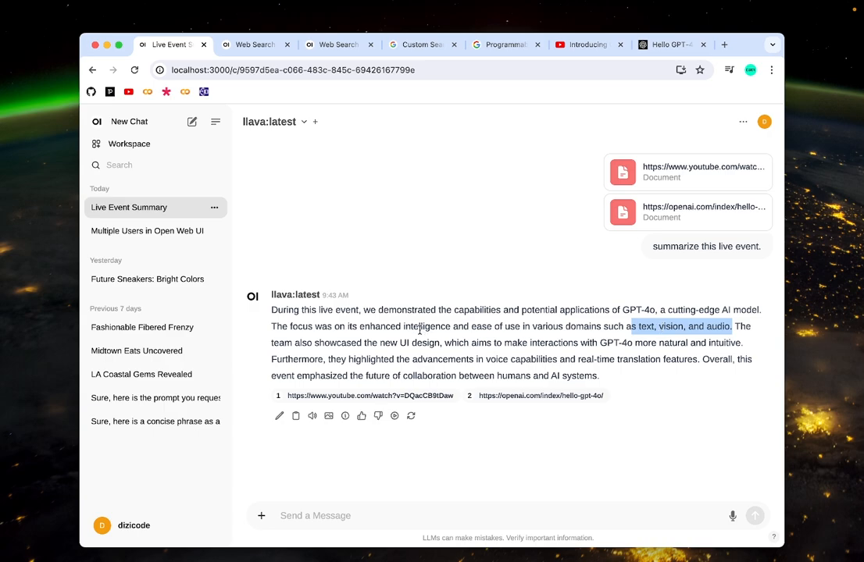
Highlight "more natural and intuitive", "interactions" and "voice capabilities and real-time translation features" in the live event summary
{"action": "left_click_drag", "start_coordinate": [378, 343], "coordinate": [435, 344]}
{"action": "left_click_drag", "start_coordinate": [635, 343], "coordinate": [744, 347]}
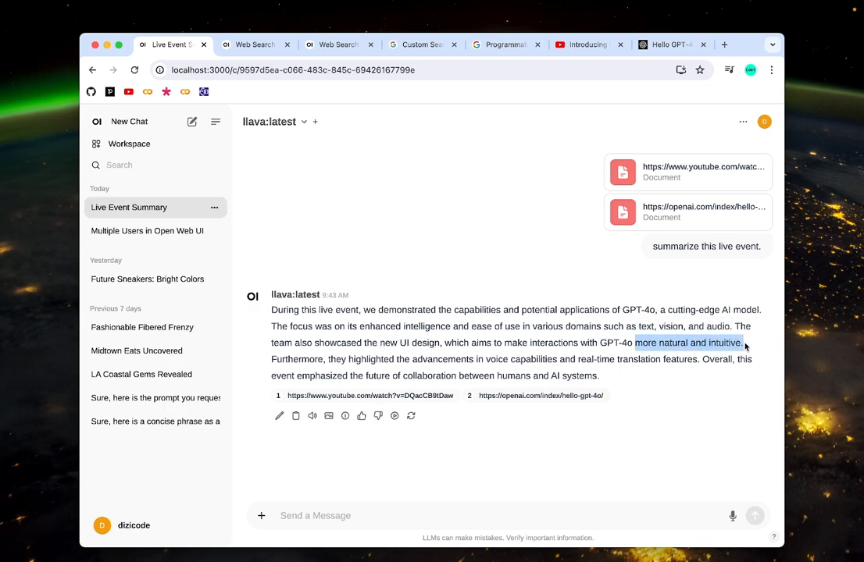
{"action": "left_click_drag", "start_coordinate": [528, 343], "coordinate": [582, 345]}
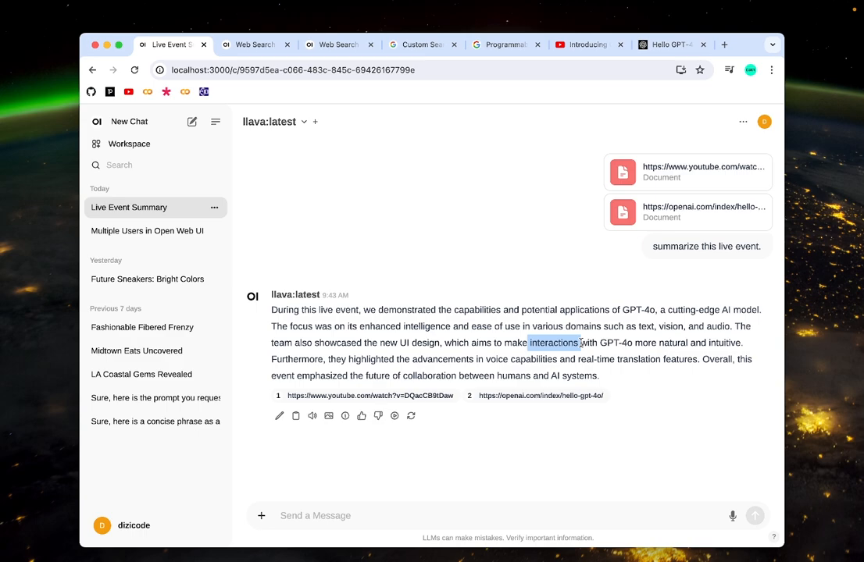
{"action": "left_click_drag", "start_coordinate": [486, 360], "coordinate": [697, 359]}
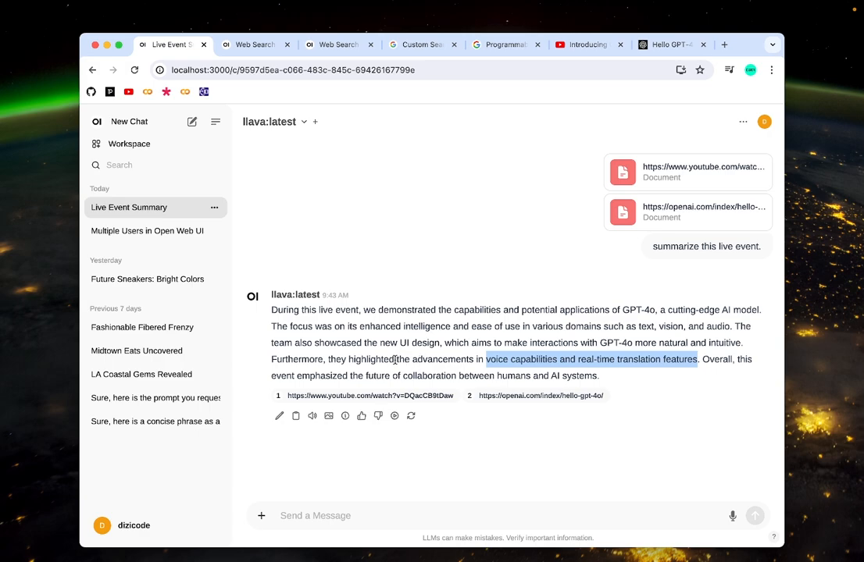
Ask "do i have to pay for gpt-4o?" in the same chat and highlight the reply's statement about GPT-4o availability
{"action": "left_click", "coordinate": [361, 517]}
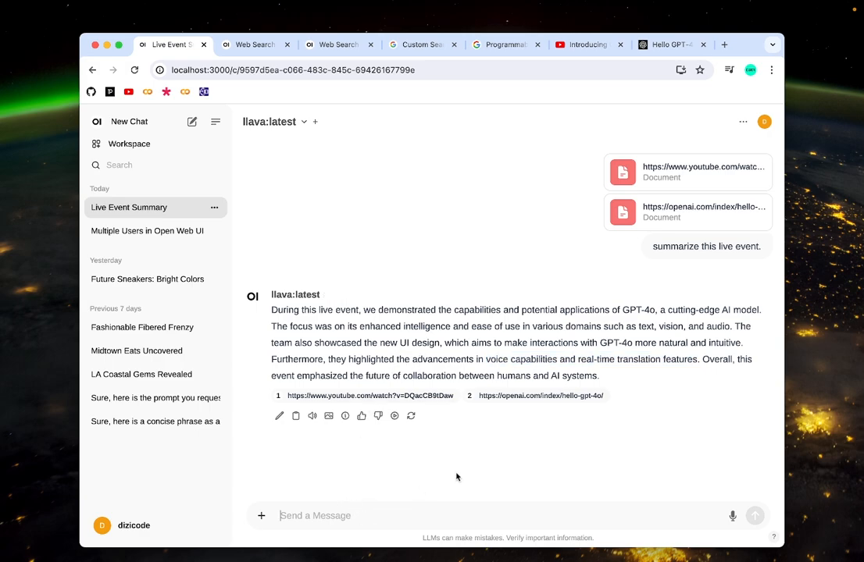
{"action": "type", "text": "do i have to pay "}
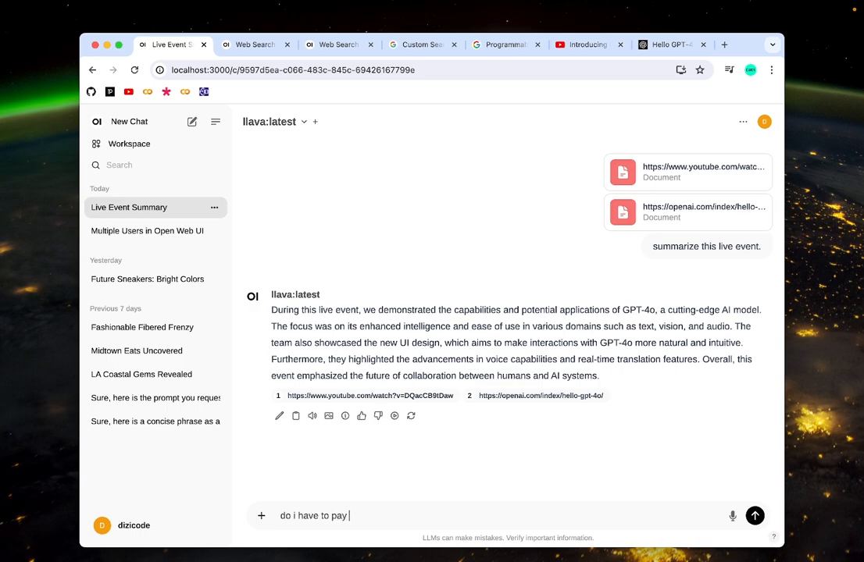
{"action": "type", "text": "for gpt-4o?"}
{"action": "key", "text": "Return"}
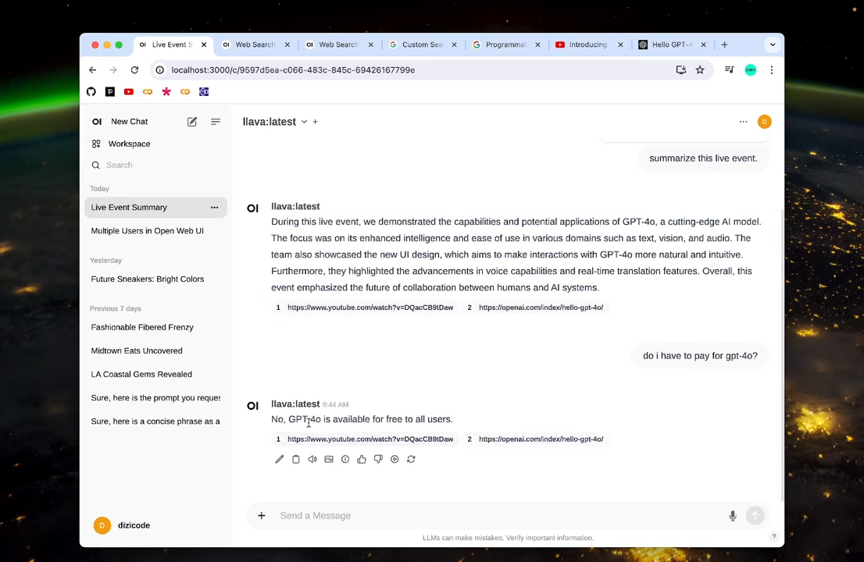
{"action": "left_click_drag", "start_coordinate": [288, 420], "coordinate": [477, 423]}
{"action": "left_click", "coordinate": [477, 423]}
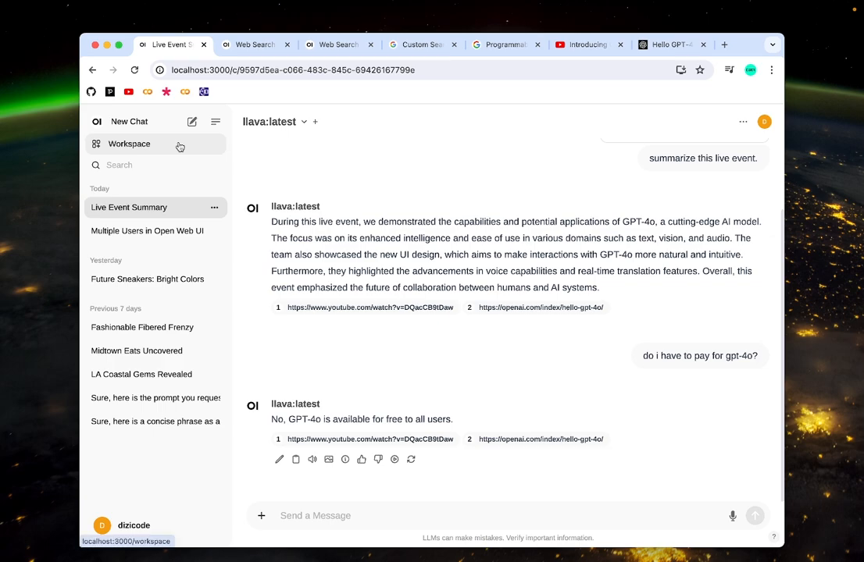
Open the workspace's Document Settings for documents and show the Web Params section
{"action": "left_click", "coordinate": [145, 150]}
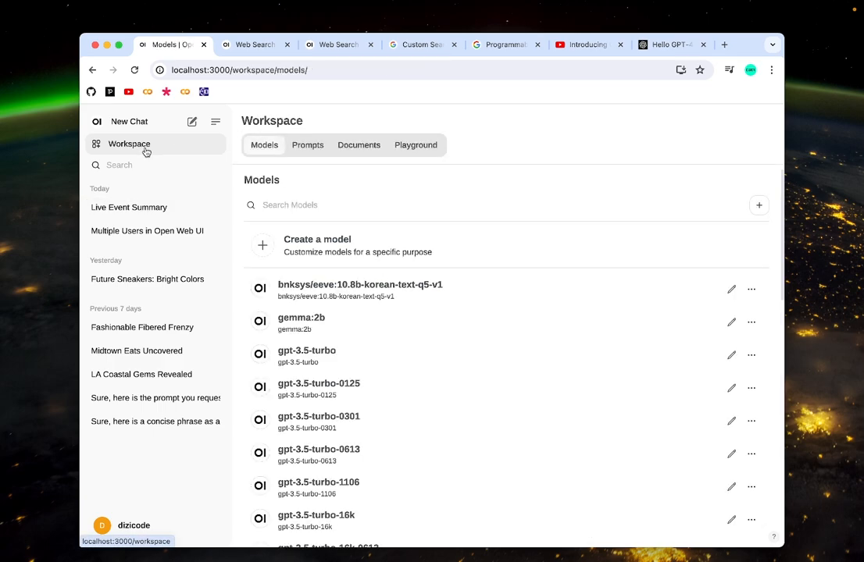
{"action": "left_click", "coordinate": [350, 148]}
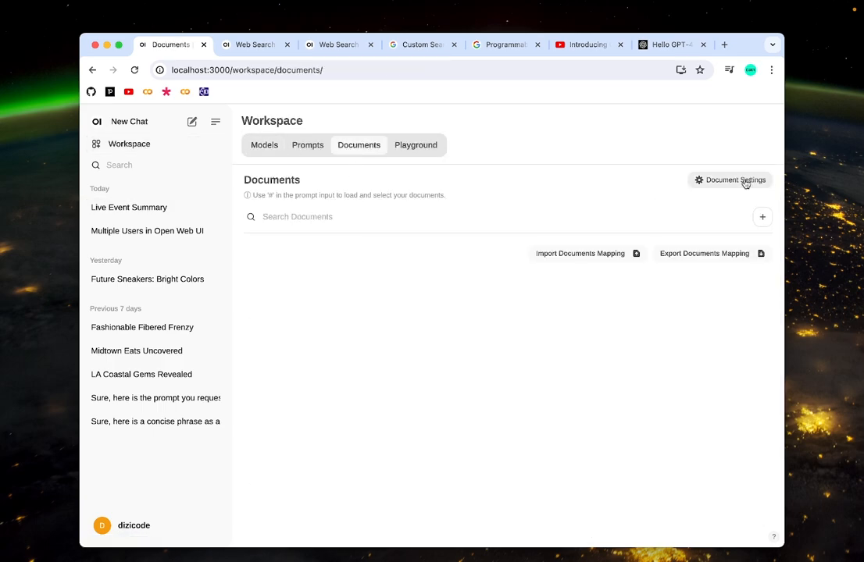
{"action": "left_click", "coordinate": [102, 525]}
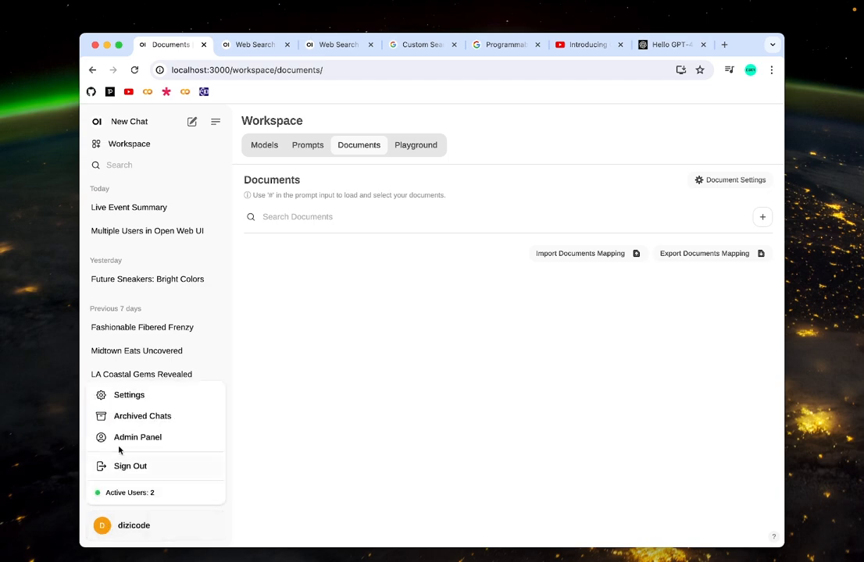
{"action": "left_click", "coordinate": [431, 352]}
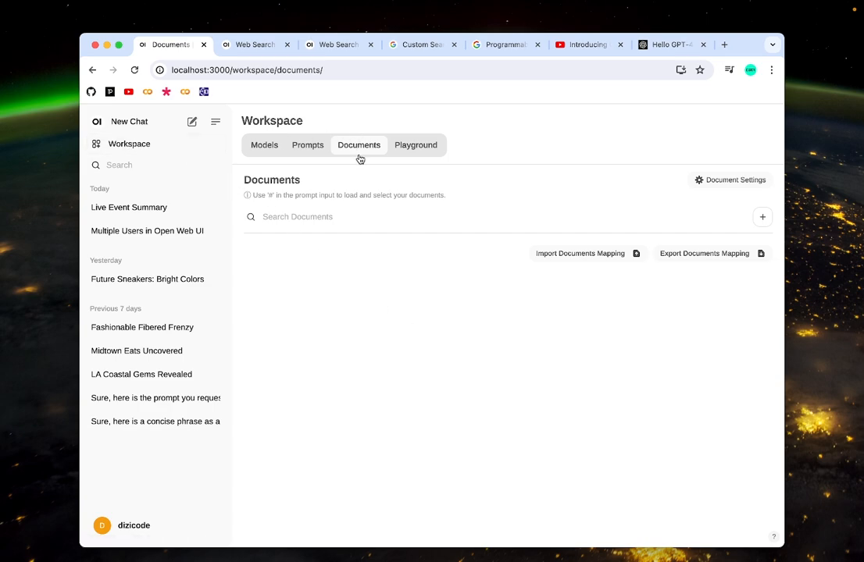
{"action": "left_click", "coordinate": [724, 186]}
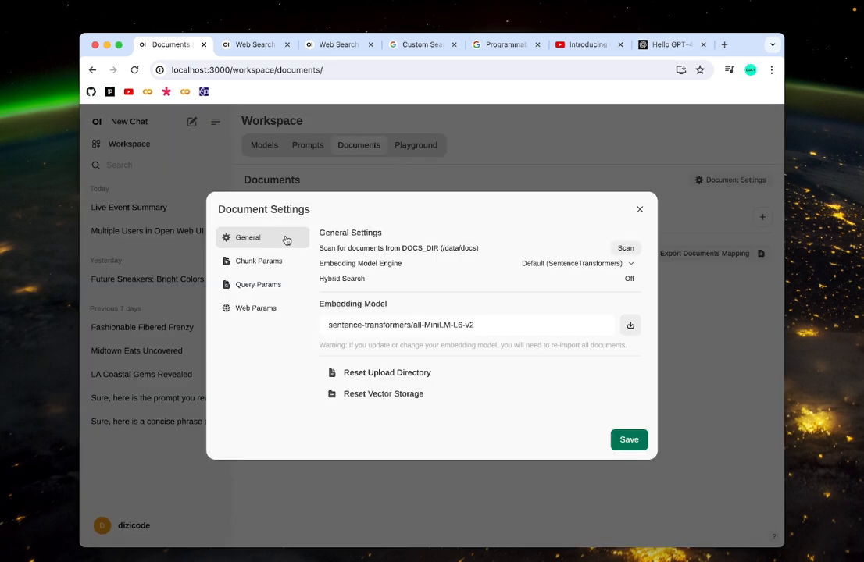
{"action": "left_click", "coordinate": [265, 312]}
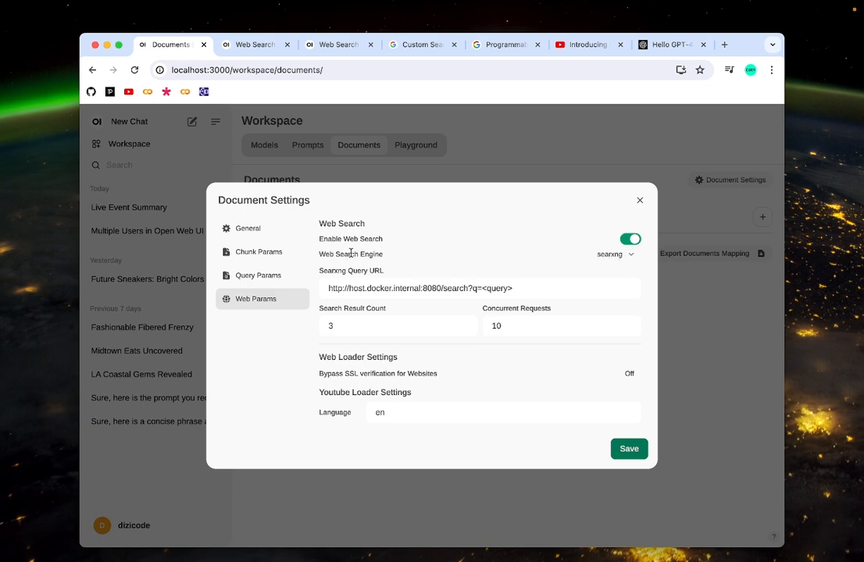
Choose google_pse as the web search engine and highlight the labels of its engine ID and API key fields
{"action": "left_click", "coordinate": [611, 256]}
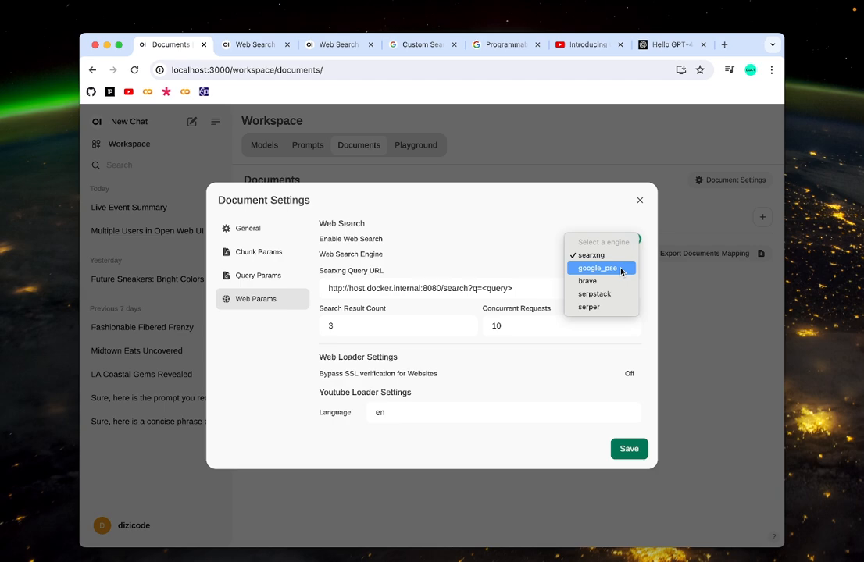
{"action": "left_click", "coordinate": [622, 269]}
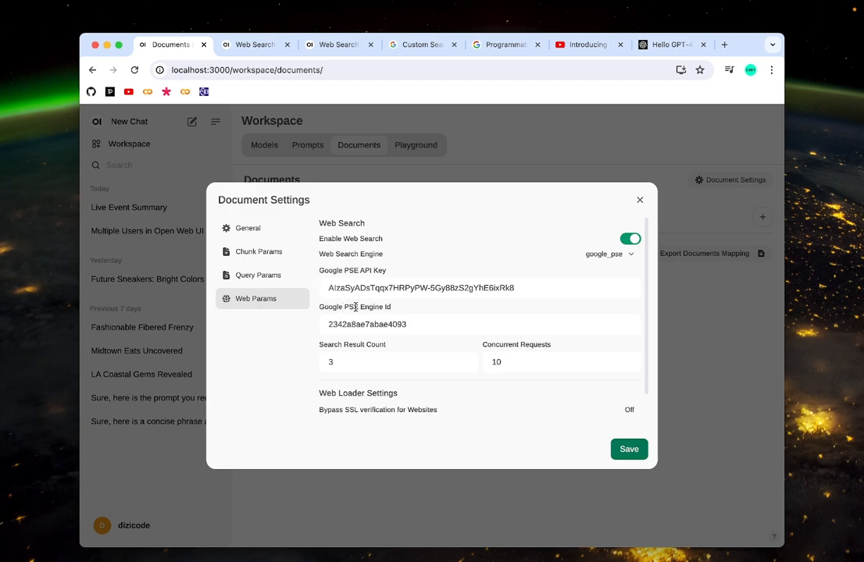
{"action": "left_click_drag", "start_coordinate": [359, 307], "coordinate": [396, 311]}
{"action": "left_click", "coordinate": [397, 311]}
{"action": "left_click_drag", "start_coordinate": [361, 271], "coordinate": [390, 275]}
Search Google for "google pse id" in a new browser tab and open the Programmable Search Engine list of search engines
{"action": "key", "text": "super+t"}
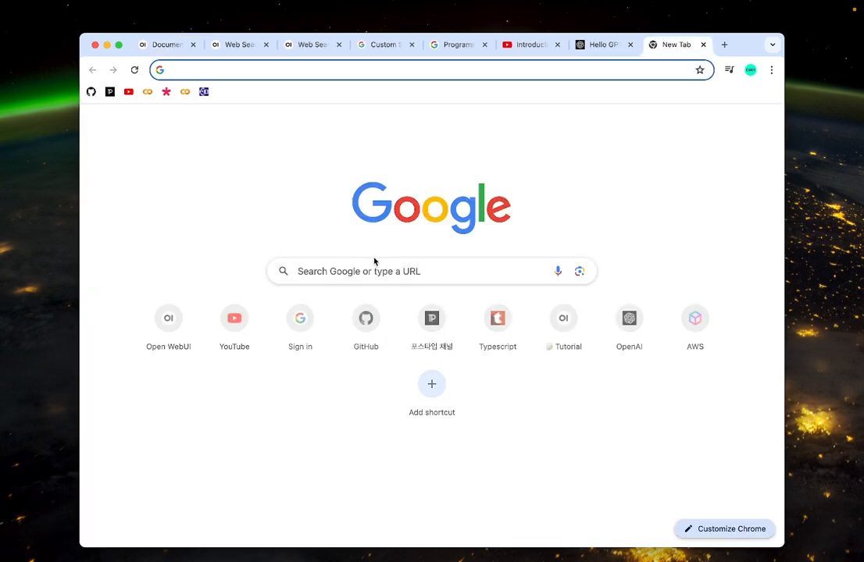
{"action": "type", "text": "google programma"}
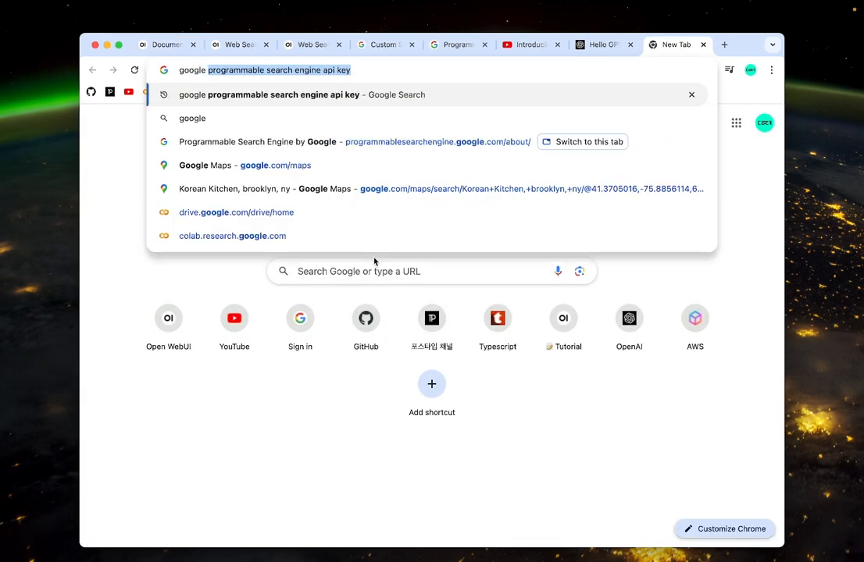
{"action": "type", "text": "bl"}
{"action": "key", "text": "BackSpace"}
{"action": "key", "text": "BackSpace"}
{"action": "key", "text": "BackSpace"}
{"action": "key", "text": "BackSpace"}
{"action": "key", "text": "BackSpace"}
{"action": "key", "text": "BackSpace"}
{"action": "key", "text": "BackSpace"}
{"action": "key", "text": "BackSpace"}
{"action": "key", "text": "BackSpace"}
{"action": "key", "text": "BackSpace"}
{"action": "type", "text": "se id"}
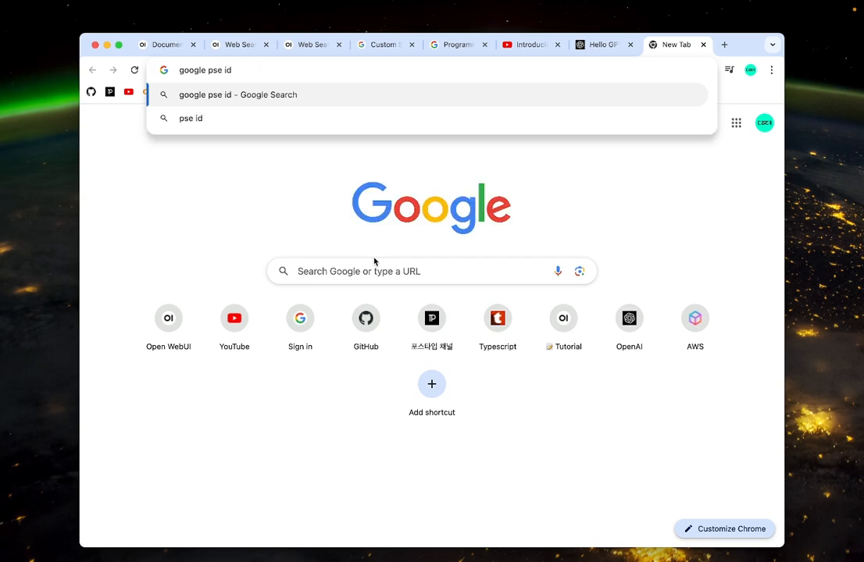
{"action": "key", "text": "Return"}
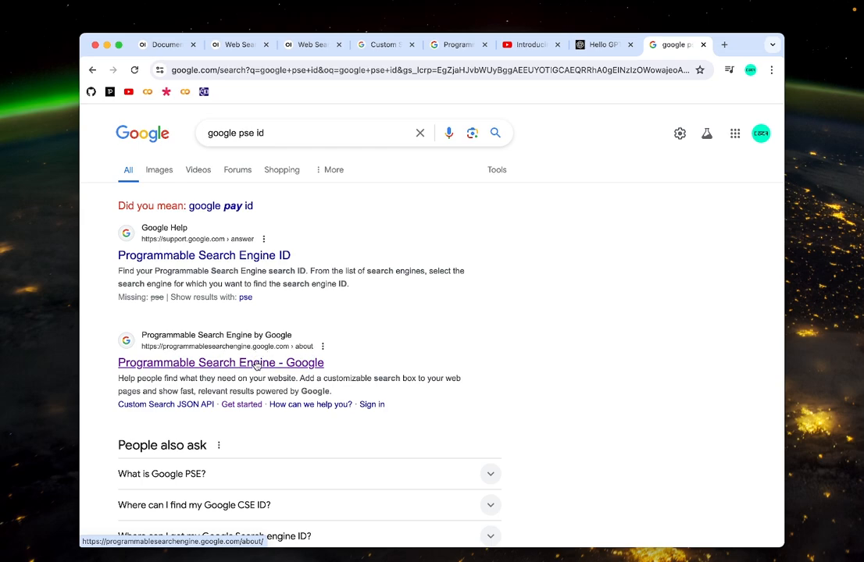
{"action": "left_click", "coordinate": [234, 363]}
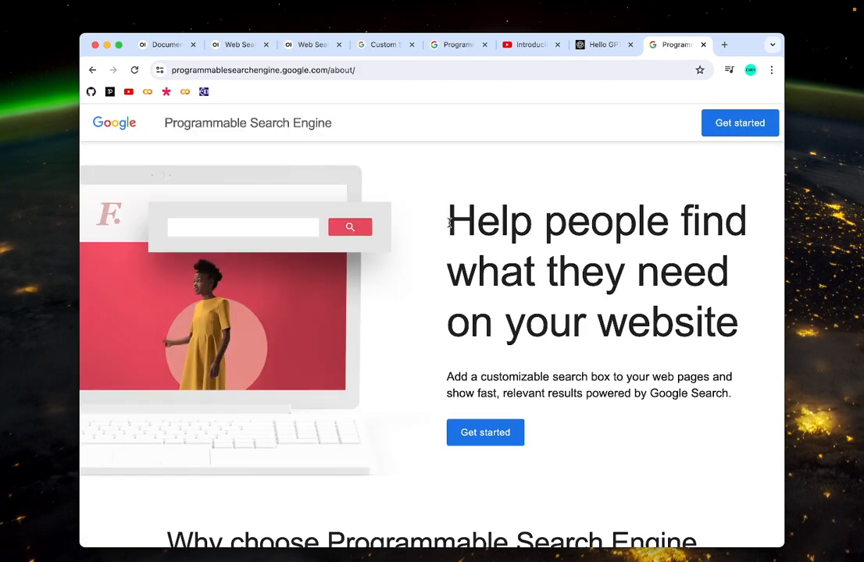
{"action": "left_click", "coordinate": [490, 435]}
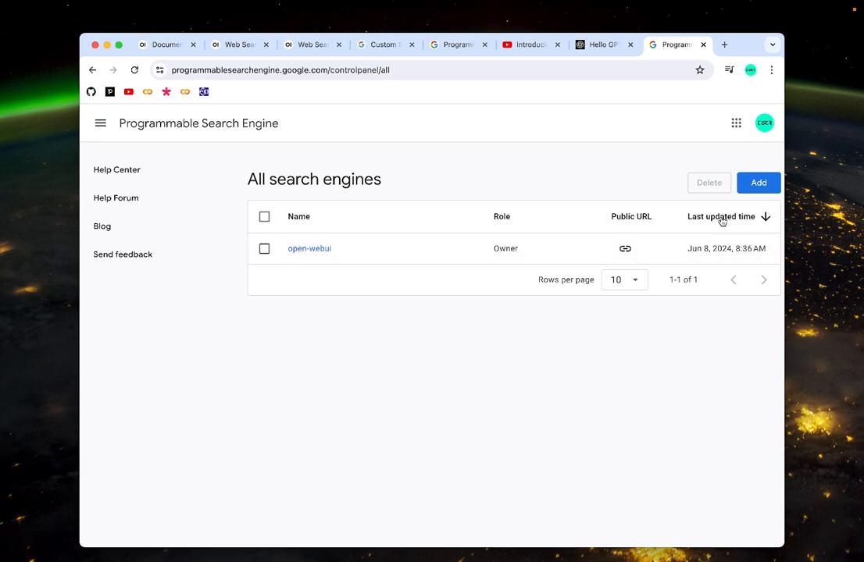
Create a new search engine named "test" that searches the entire web
{"action": "left_click", "coordinate": [756, 184]}
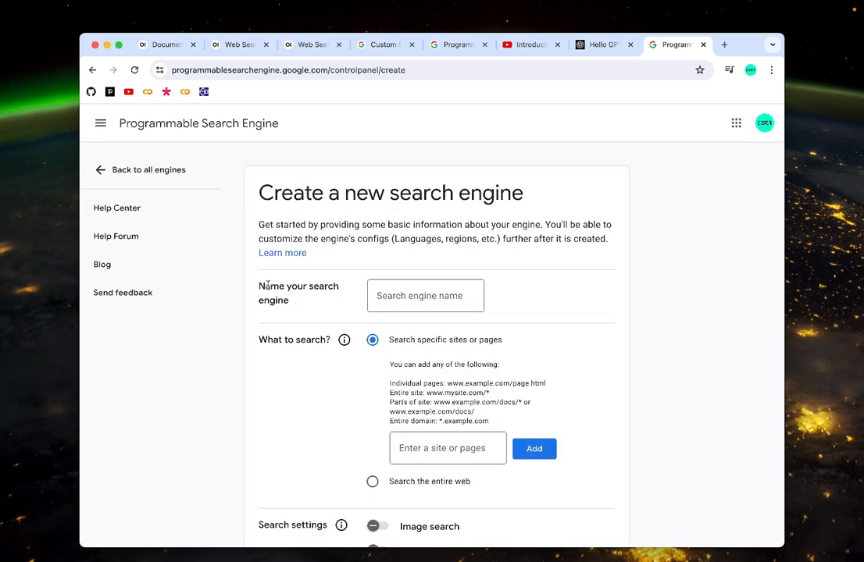
{"action": "left_click", "coordinate": [397, 295]}
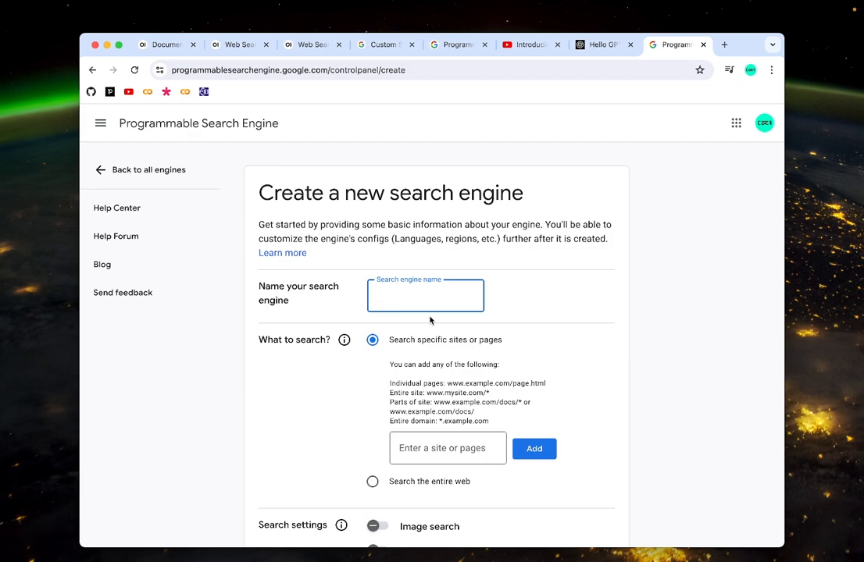
{"action": "type", "text": "test"}
{"action": "left_click", "coordinate": [294, 386]}
{"action": "scroll", "coordinate": [293, 343], "scroll_direction": "down", "scroll_amount": 1}
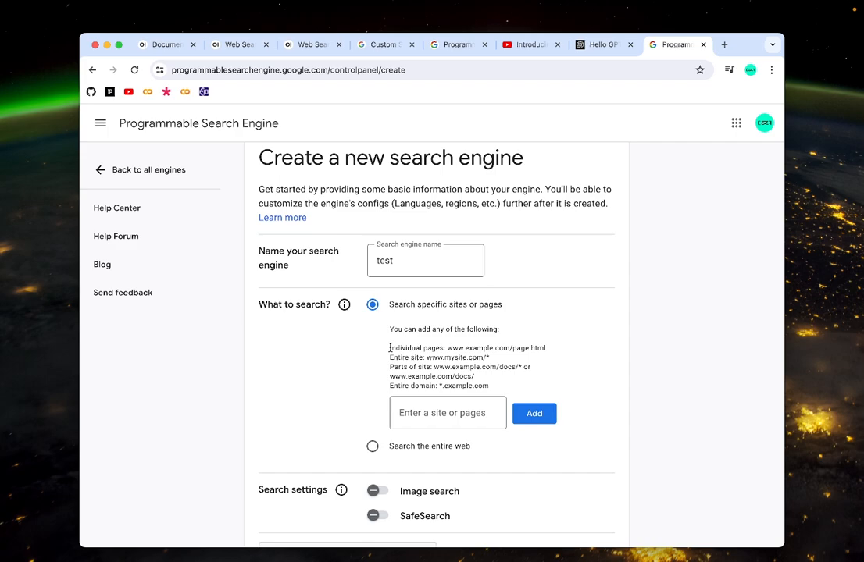
{"action": "scroll", "coordinate": [351, 374], "scroll_direction": "down", "scroll_amount": 1}
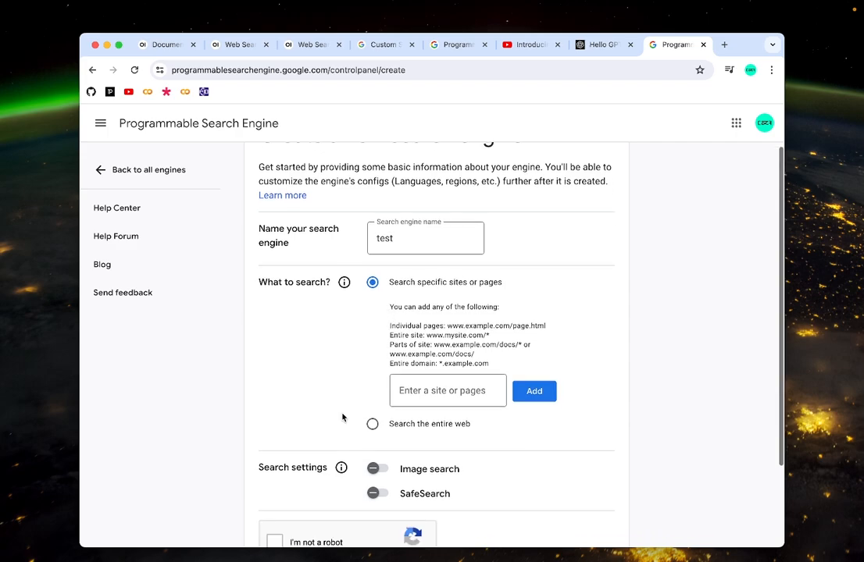
{"action": "left_click", "coordinate": [372, 424]}
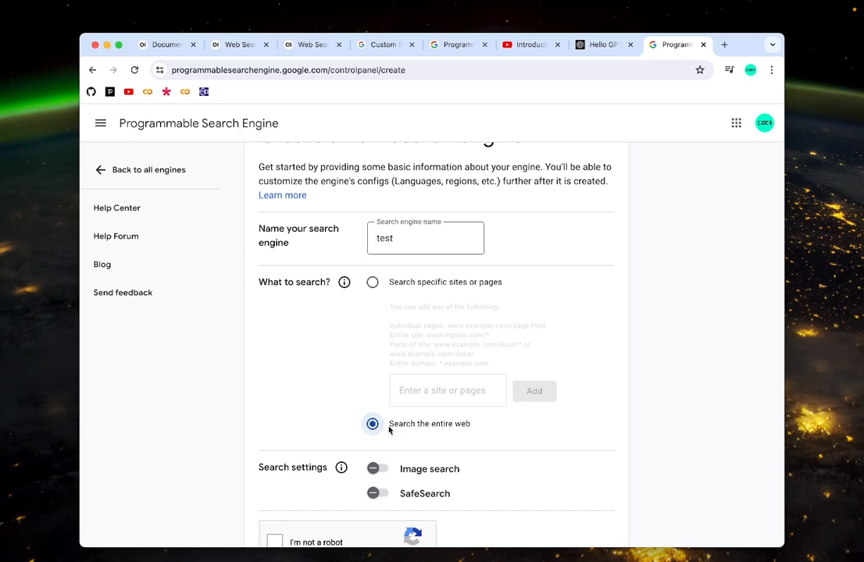
{"action": "scroll", "coordinate": [318, 407], "scroll_direction": "down", "scroll_amount": 2}
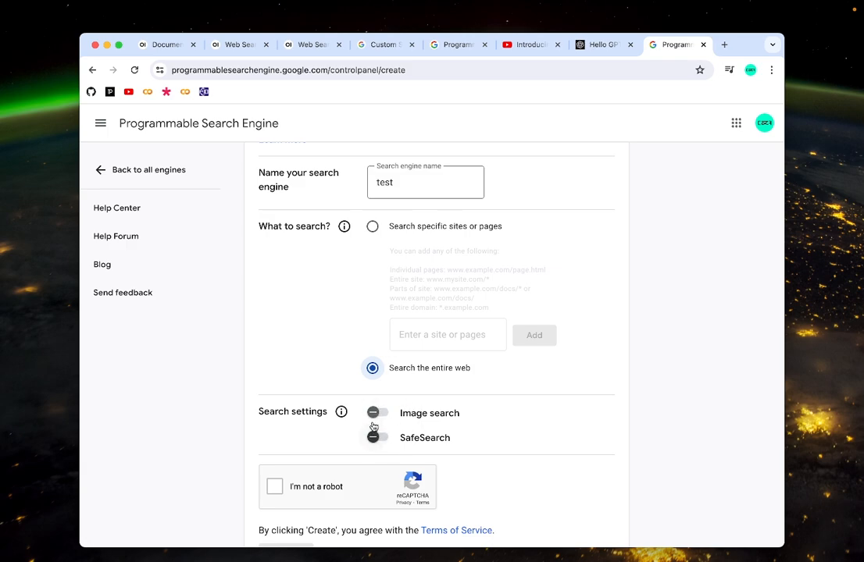
{"action": "scroll", "coordinate": [272, 401], "scroll_direction": "down", "scroll_amount": 2}
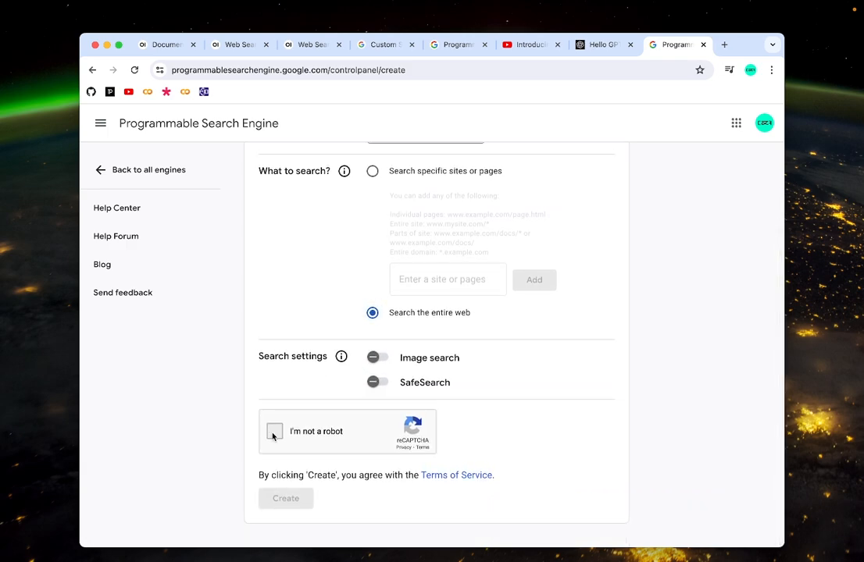
{"action": "left_click", "coordinate": [283, 500]}
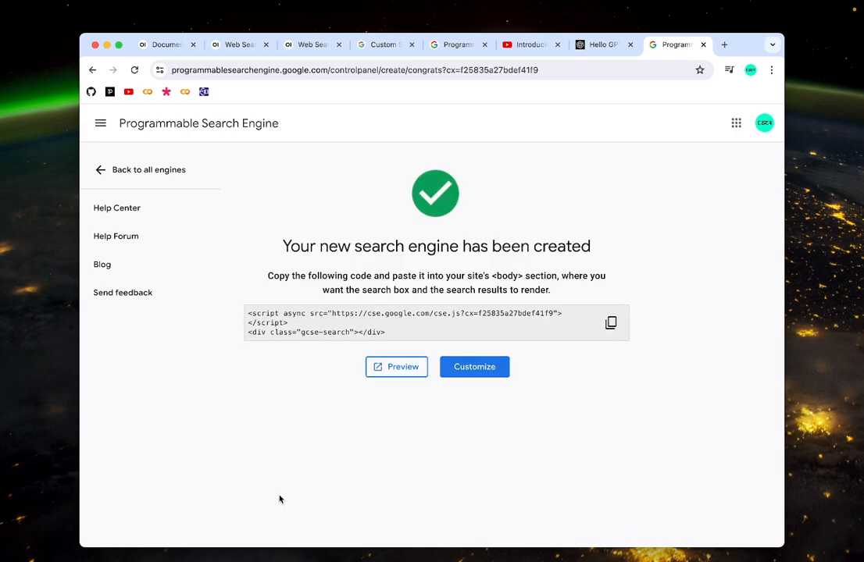
Copy the search engine ID from the test engine's overview and paste it as the Google PSE Engine Id in Open WebUI
{"action": "left_click", "coordinate": [477, 368]}
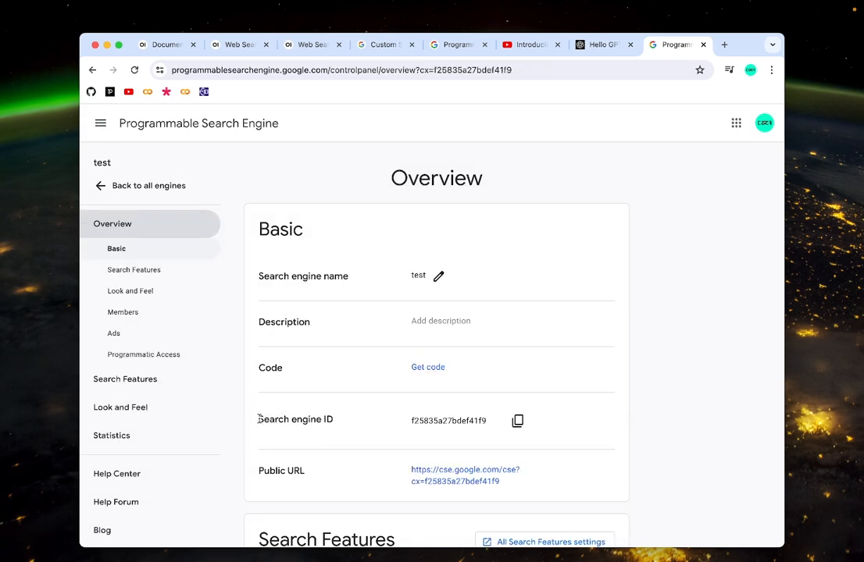
{"action": "left_click_drag", "start_coordinate": [257, 419], "coordinate": [344, 422]}
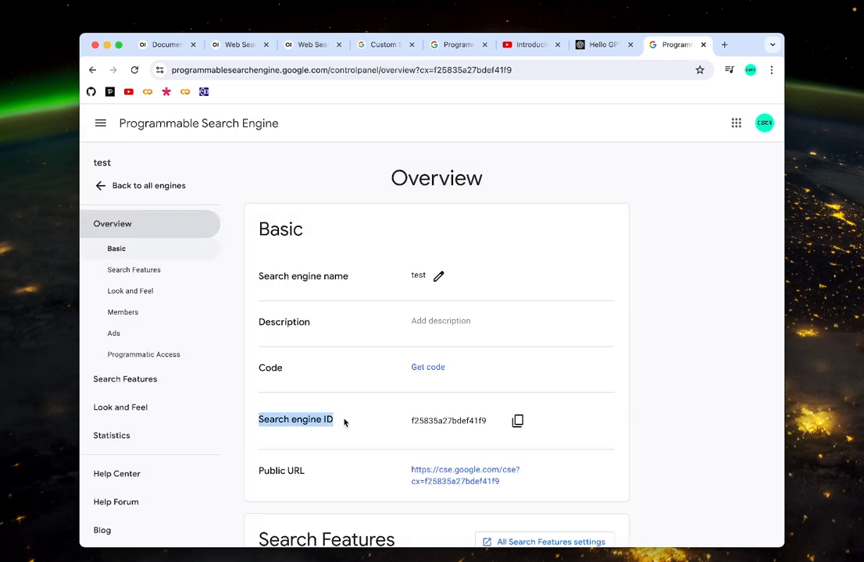
{"action": "left_click", "coordinate": [518, 421]}
{"action": "left_click", "coordinate": [162, 45]}
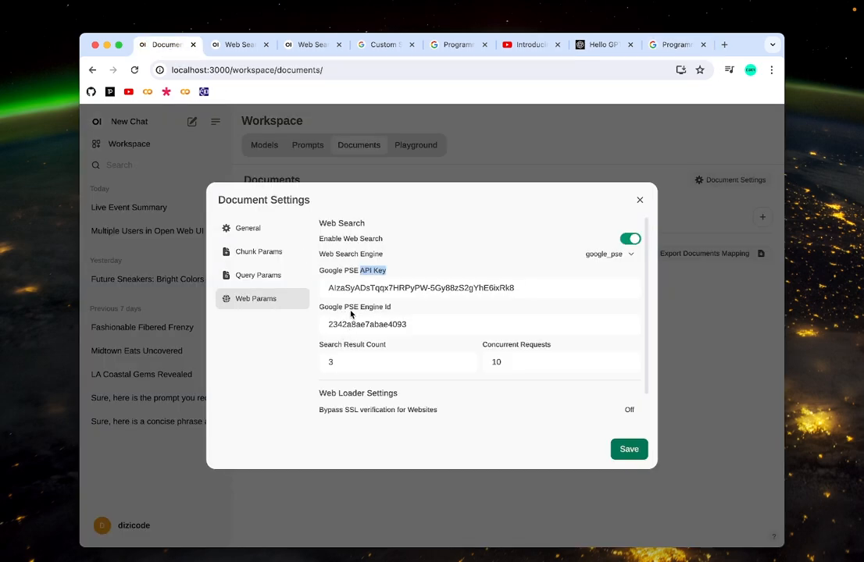
{"action": "left_click_drag", "start_coordinate": [415, 324], "coordinate": [276, 329]}
{"action": "key", "text": "super+v"}
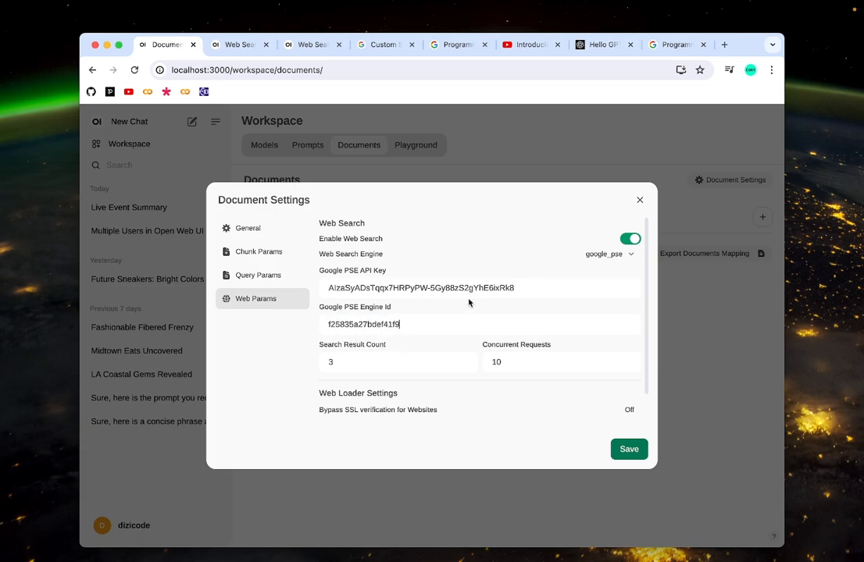
Open the getting-started page for the Custom Search JSON API from the test engine's Programmatic Access section
{"action": "left_click_drag", "start_coordinate": [526, 289], "coordinate": [329, 286]}
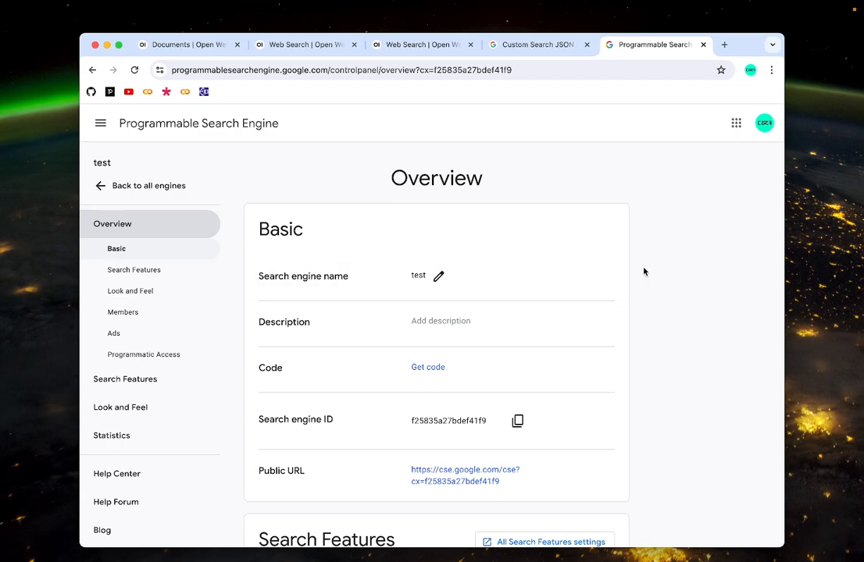
{"action": "scroll", "coordinate": [644, 271], "scroll_direction": "down", "scroll_amount": 10}
{"action": "scroll", "coordinate": [644, 271], "scroll_direction": "down", "scroll_amount": 8}
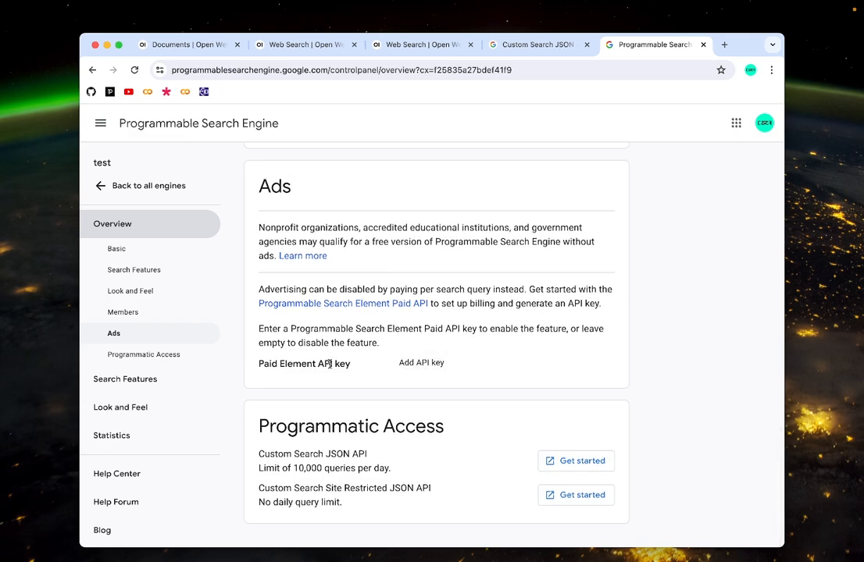
{"action": "left_click_drag", "start_coordinate": [258, 427], "coordinate": [447, 427]}
{"action": "left_click", "coordinate": [447, 427]}
{"action": "left_click_drag", "start_coordinate": [259, 455], "coordinate": [372, 458]}
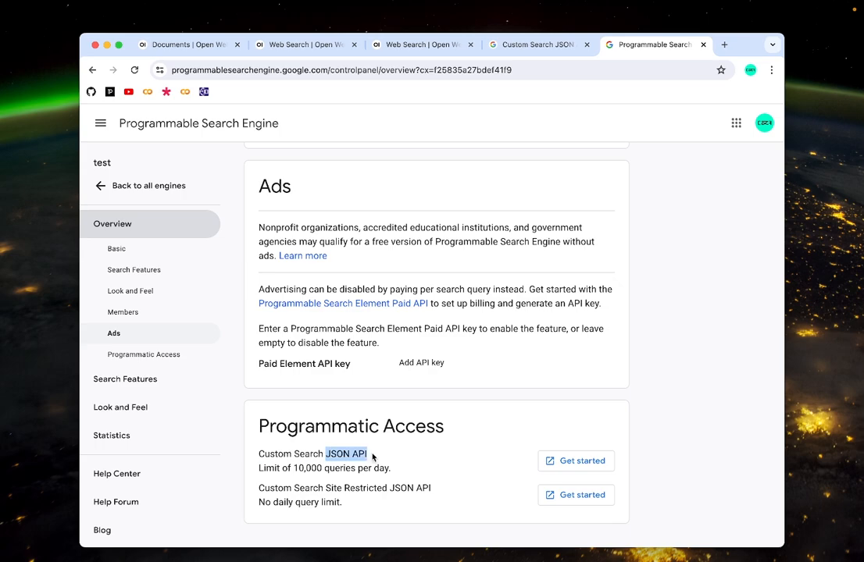
{"action": "left_click_drag", "start_coordinate": [258, 454], "coordinate": [370, 456]}
{"action": "left_click", "coordinate": [580, 462]}
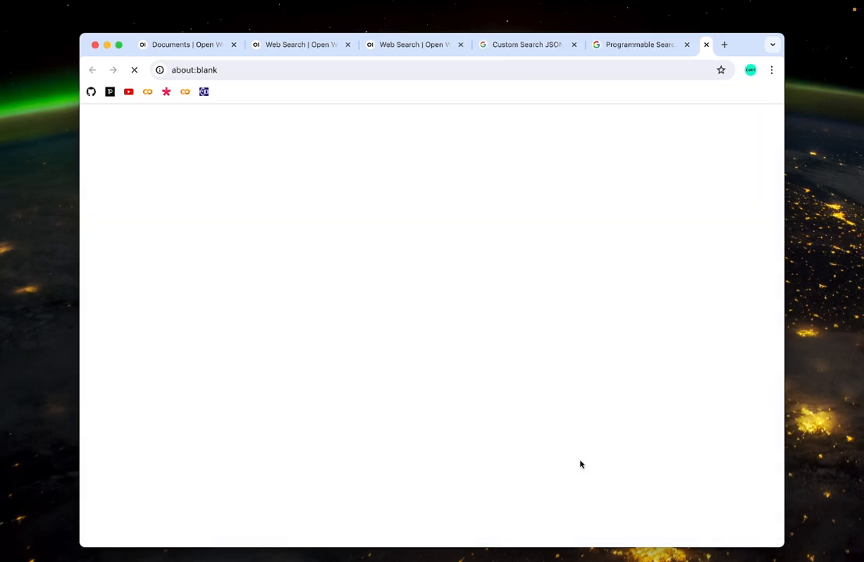
Request a Custom Search API key from the introduction page, reveal it and copy it
{"action": "scroll", "coordinate": [388, 352], "scroll_direction": "down", "scroll_amount": 2}
{"action": "scroll", "coordinate": [389, 351], "scroll_direction": "down", "scroll_amount": 3}
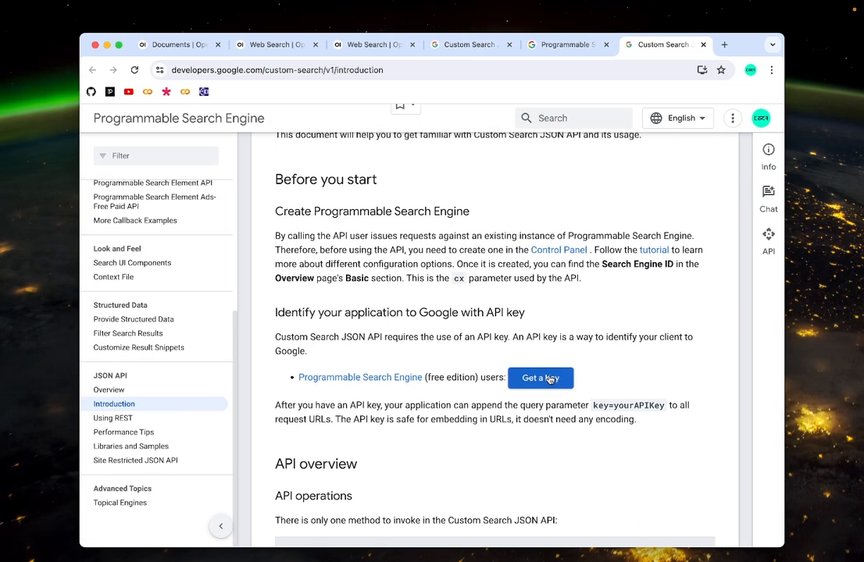
{"action": "left_click", "coordinate": [550, 379]}
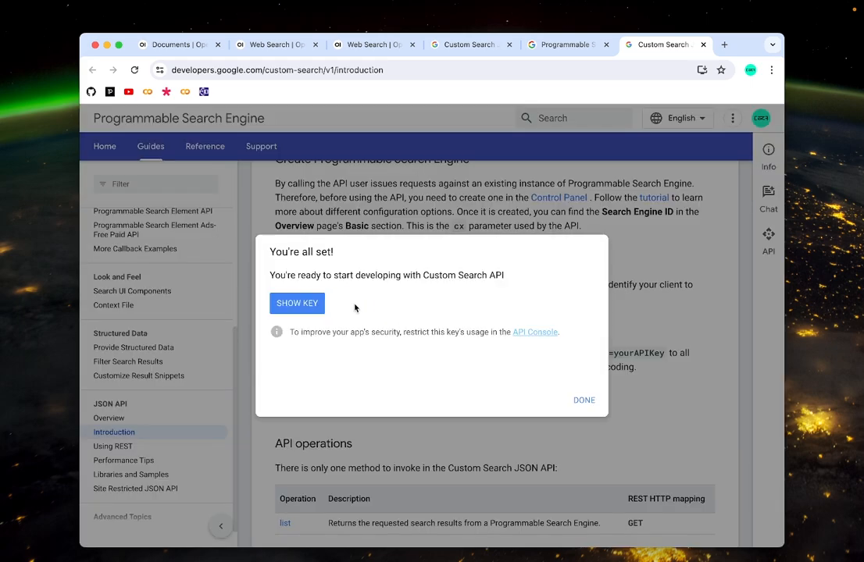
{"action": "left_click", "coordinate": [291, 304]}
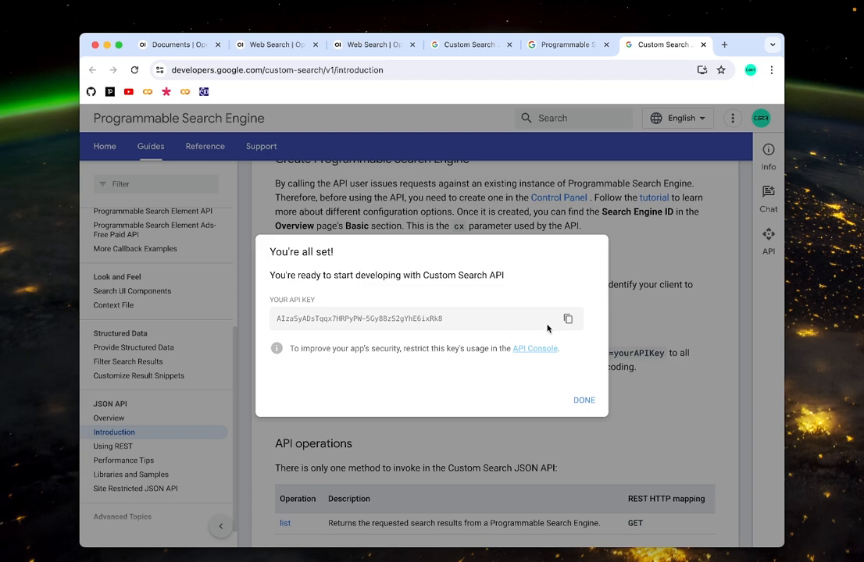
{"action": "left_click", "coordinate": [569, 321]}
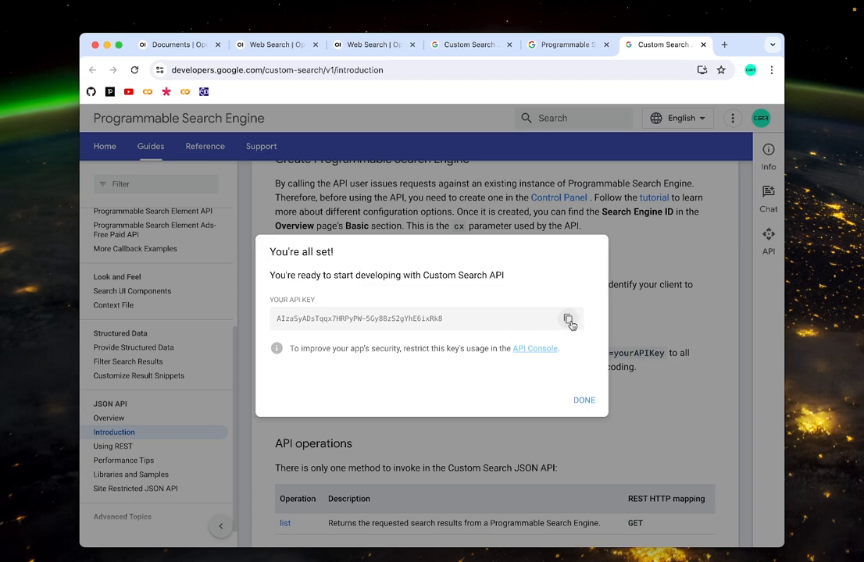
Replace the Google PSE API Key in Open WebUI with the copied API key, then save and close the document settings
{"action": "left_click", "coordinate": [173, 44]}
{"action": "left_click", "coordinate": [534, 288]}
{"action": "left_click_drag", "start_coordinate": [534, 287], "coordinate": [261, 290]}
{"action": "key", "text": "ctrl+v"}
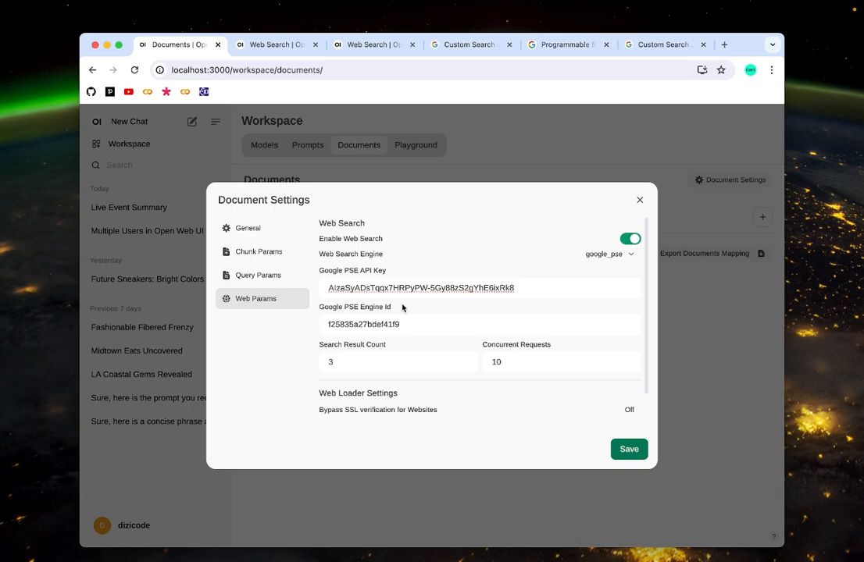
{"action": "left_click", "coordinate": [629, 451]}
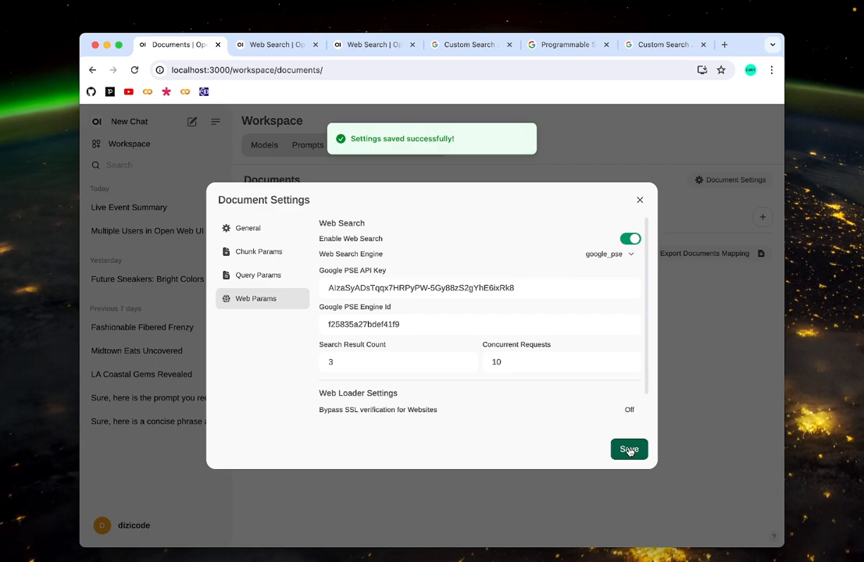
{"action": "left_click", "coordinate": [640, 200]}
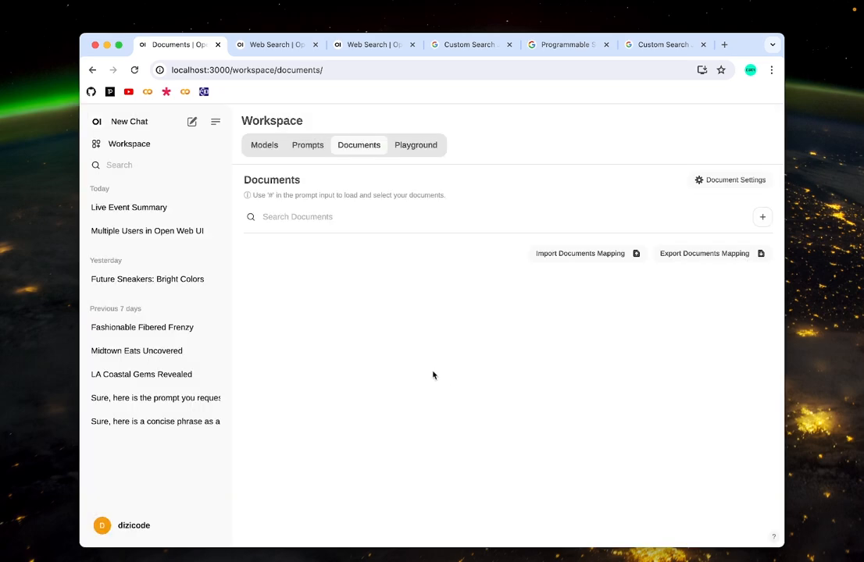
Start a new chat with web search enabled and ask "what's the current stock price of Google?"
{"action": "left_click", "coordinate": [156, 125]}
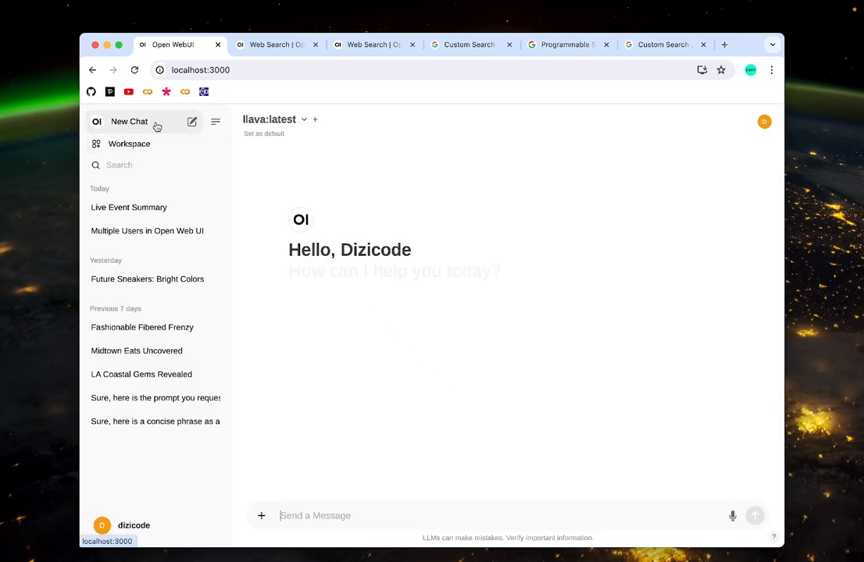
{"action": "left_click", "coordinate": [261, 515]}
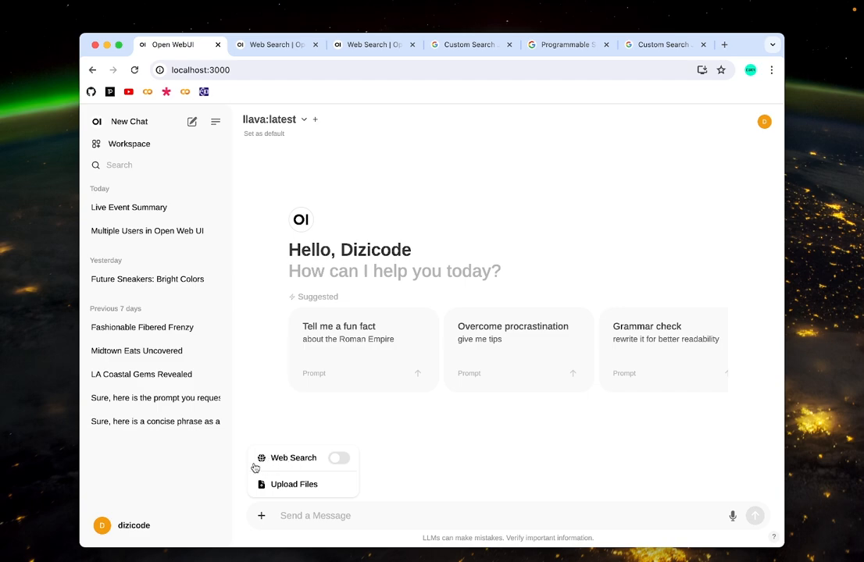
{"action": "left_click", "coordinate": [336, 462]}
{"action": "left_click", "coordinate": [385, 518]}
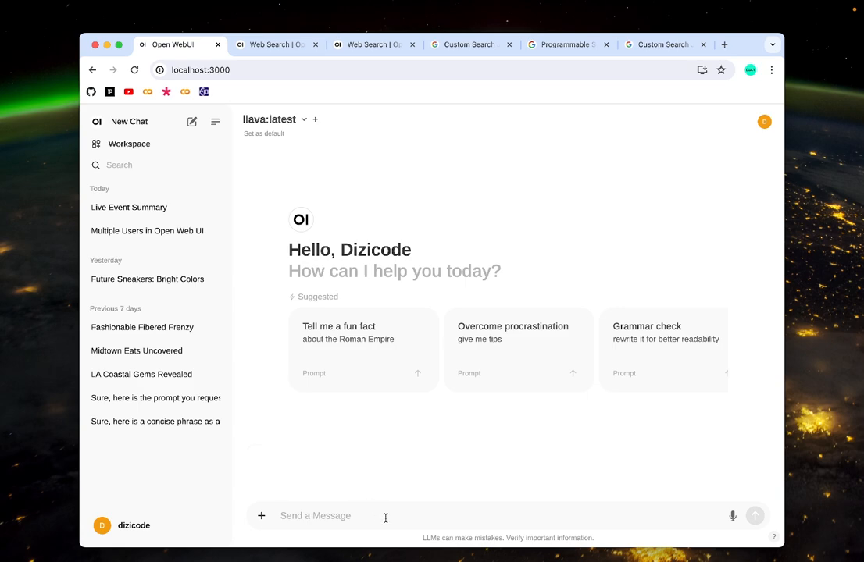
{"action": "type", "text": "#"}
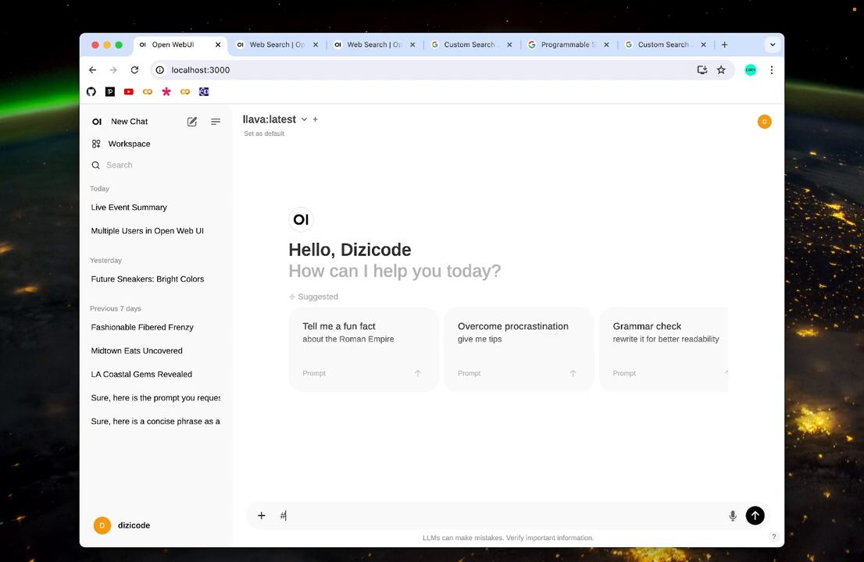
{"action": "key", "text": "BackSpace"}
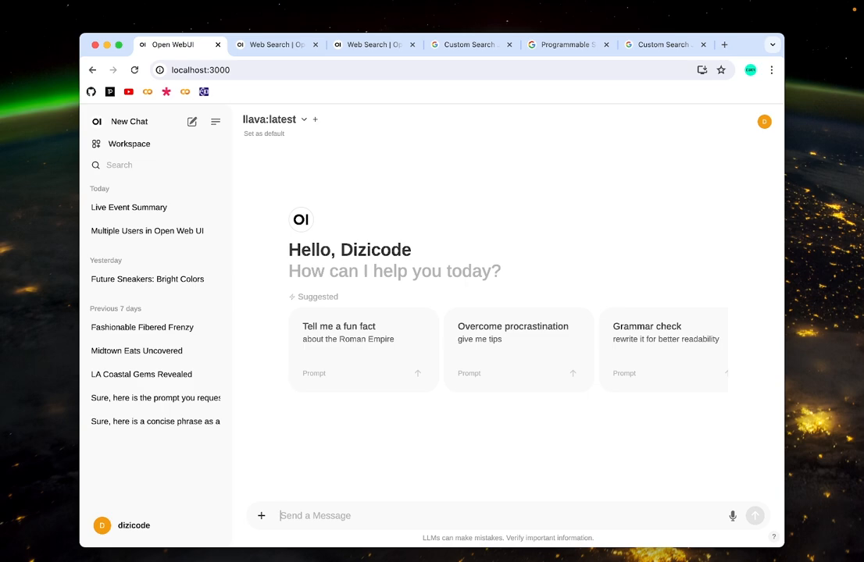
{"action": "key", "text": "super+v"}
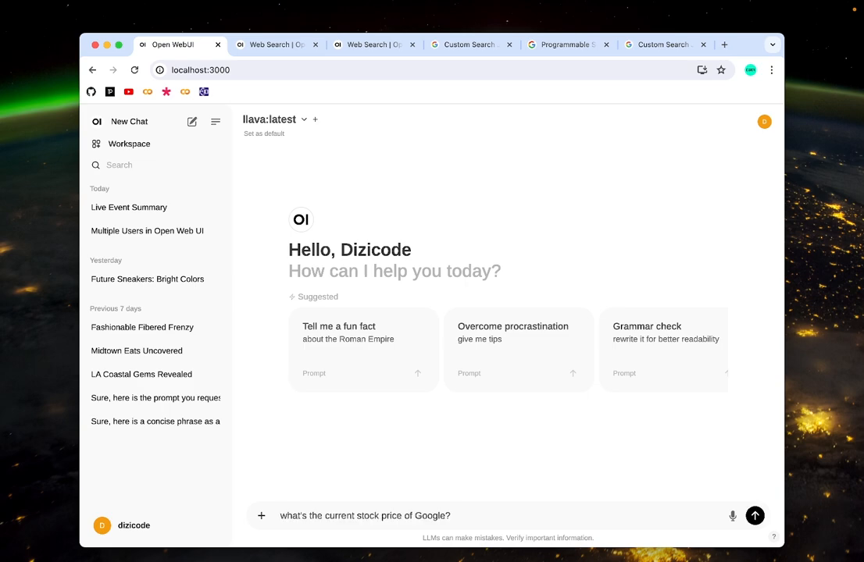
{"action": "key", "text": "Return"}
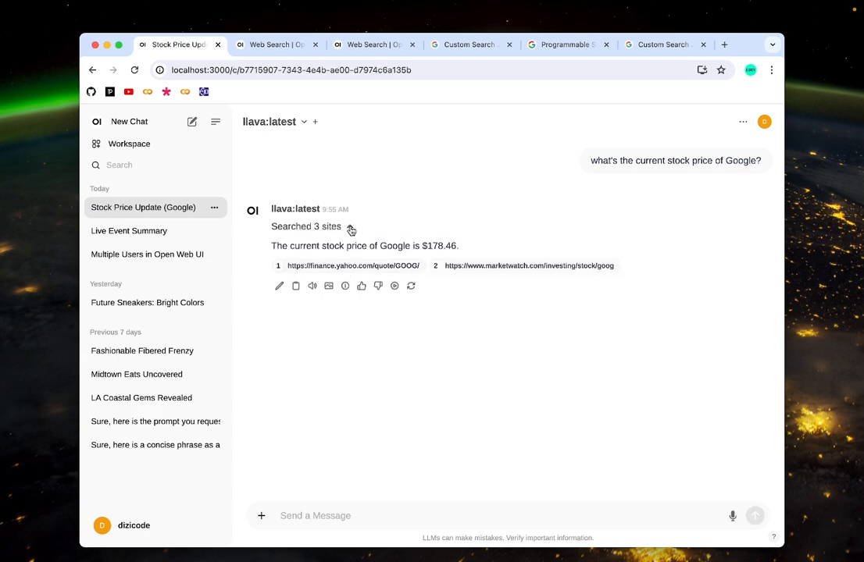
Expand the list of sites searched for the stock answer and compare the price with Google's results for "google stock"
{"action": "left_click", "coordinate": [350, 228]}
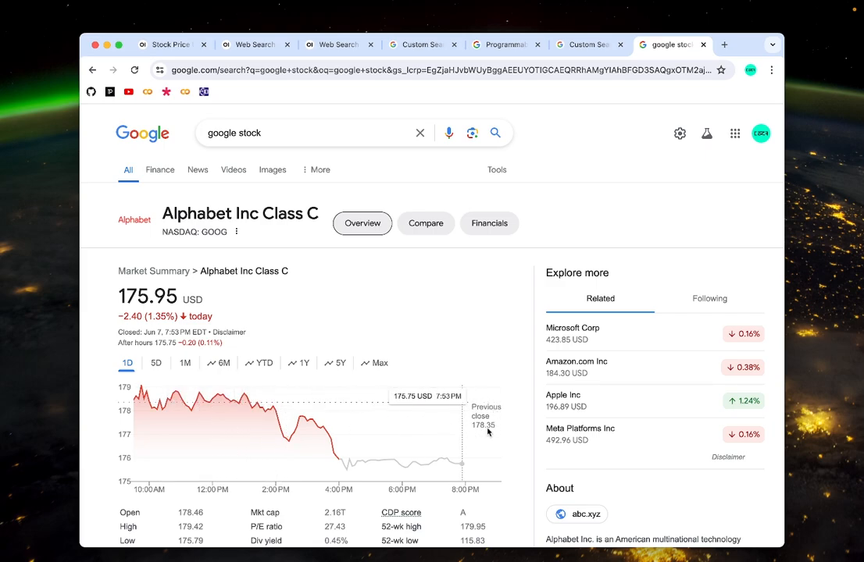
{"action": "left_click", "coordinate": [146, 44]}
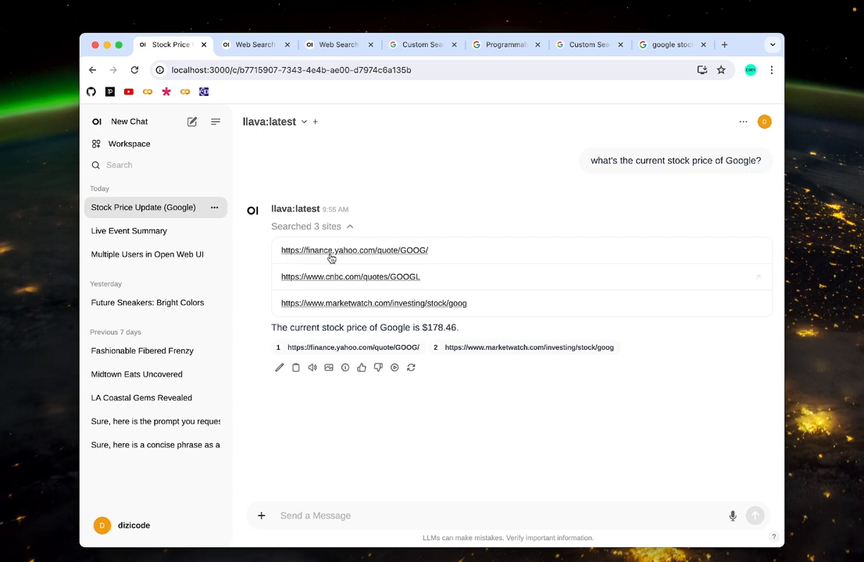
In another new chat with web search on, ask "is there any fun outdoor events in Seoul, South Korea? give me 2 examples."
{"action": "left_click", "coordinate": [112, 123]}
{"action": "left_click", "coordinate": [261, 516]}
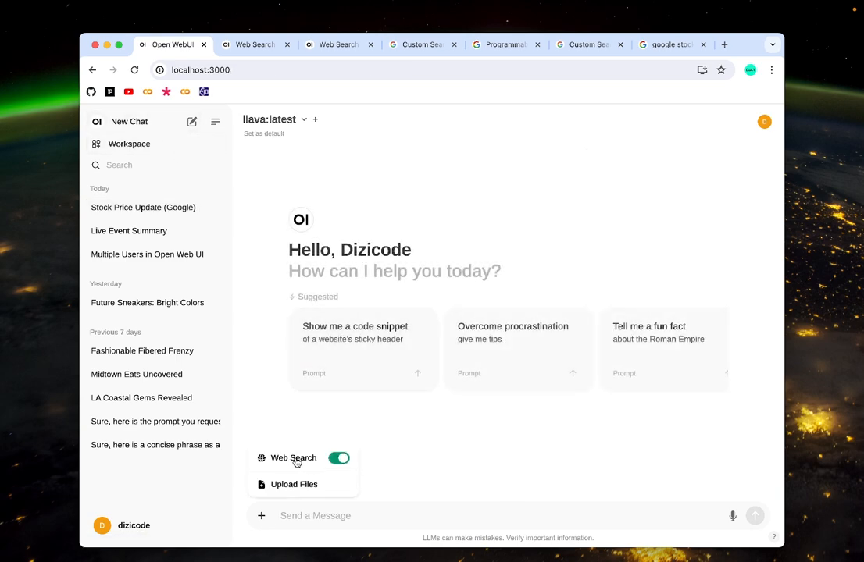
{"action": "left_click", "coordinate": [367, 517]}
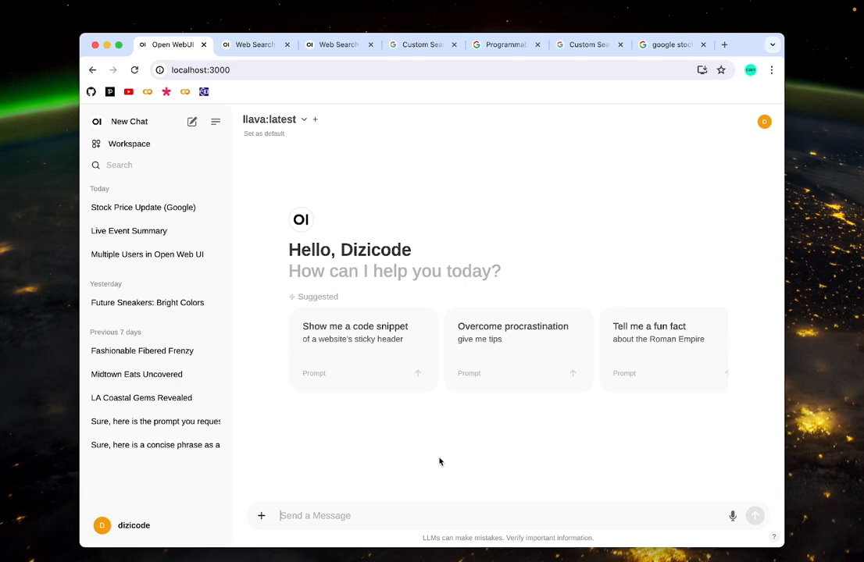
{"action": "type", "text": "is"}
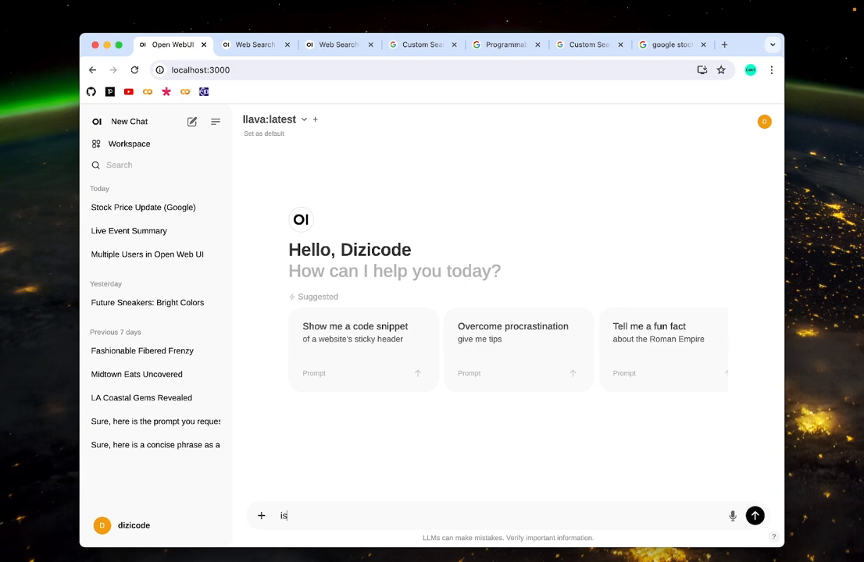
{"action": "type", "text": " there any fun outdoo"}
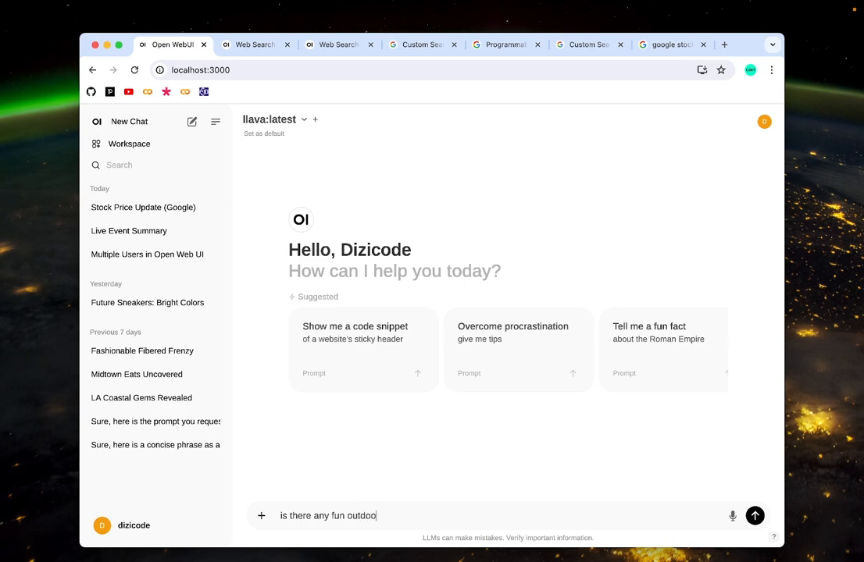
{"action": "type", "text": "r events in Seoul, South Korea? giv"}
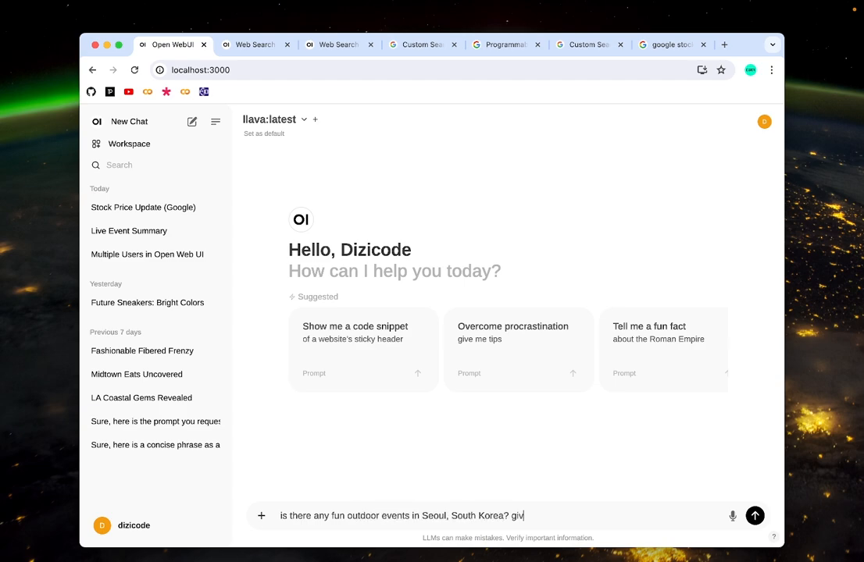
{"action": "type", "text": "e me 2 examples."}
{"action": "key", "text": "Return"}
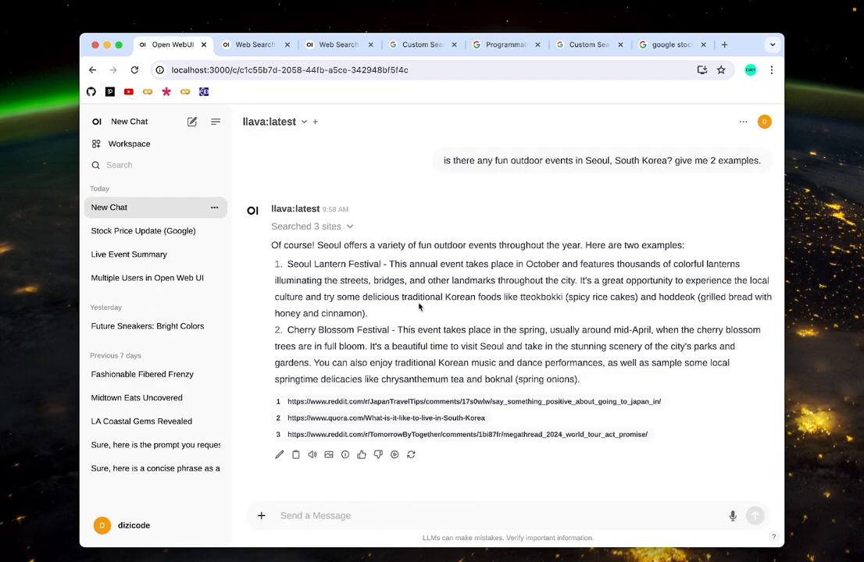
Highlight the names of both suggested festivals in the answer and look up the Seoul Lantern Festival on Google
{"action": "left_click_drag", "start_coordinate": [285, 264], "coordinate": [383, 262]}
{"action": "left_click_drag", "start_coordinate": [286, 330], "coordinate": [389, 330]}
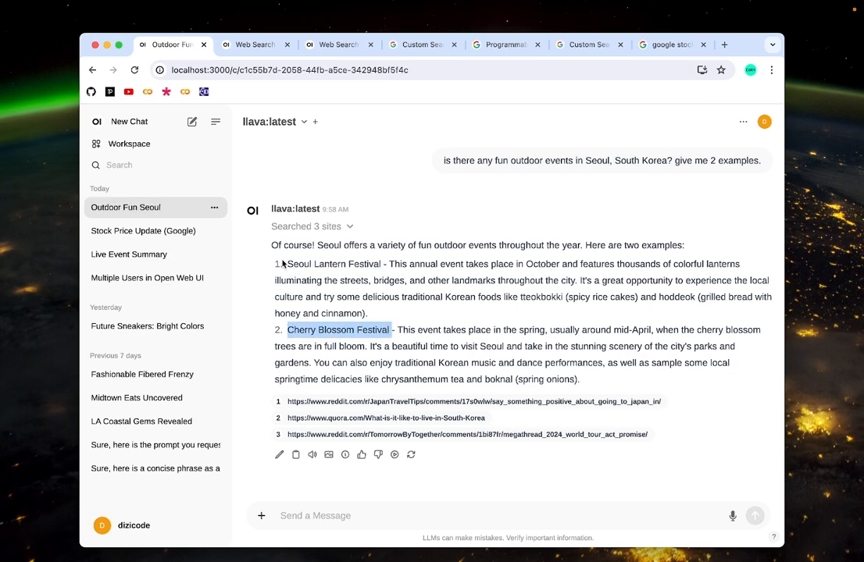
{"action": "left_click_drag", "start_coordinate": [286, 264], "coordinate": [384, 264]}
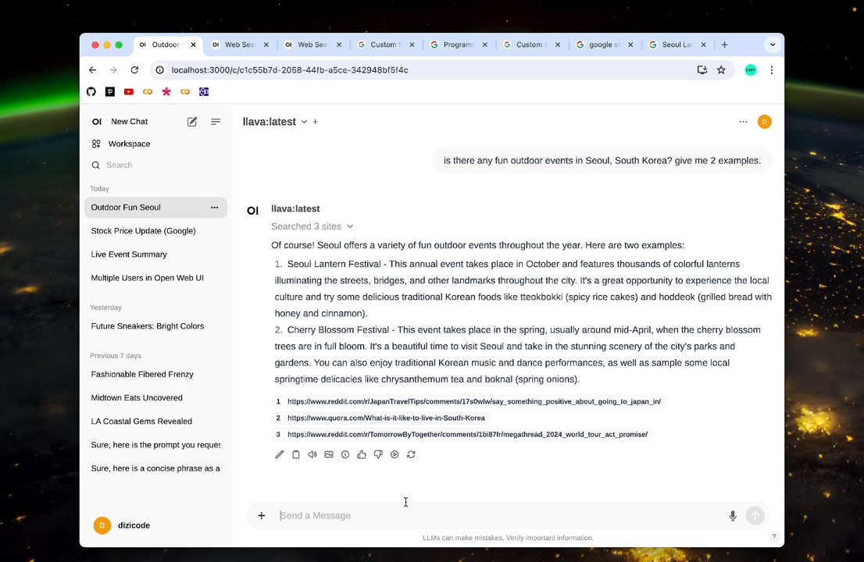
Send the follow-up question "can you recommend 2 events for this weekend in seoul?" in the same chat
{"action": "type", "text": "can you recommend 2 events for this weekend in seoul"}
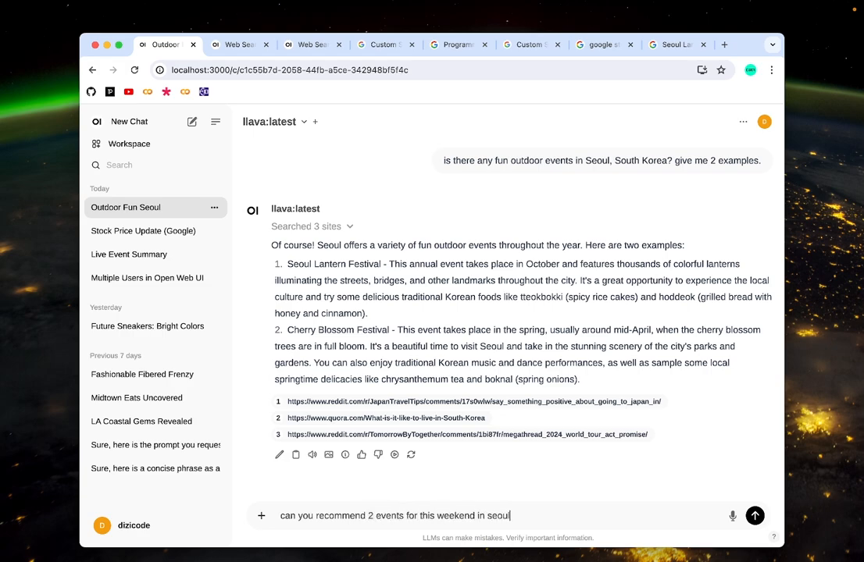
{"action": "type", "text": "?"}
{"action": "key", "text": "Return"}
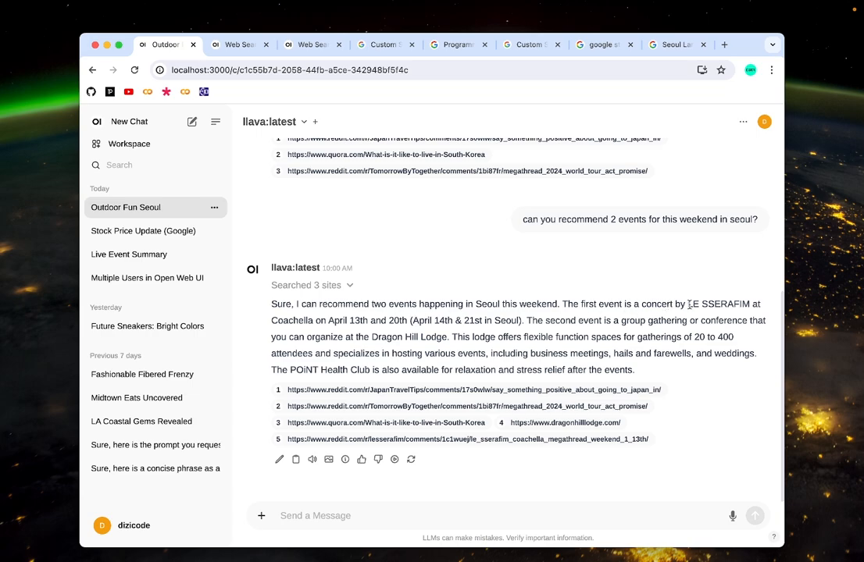
Search Google for the answer's phrase "LE SSERAFIM at Coachella" and look through the results
{"action": "left_click_drag", "start_coordinate": [689, 305], "coordinate": [315, 316]}
{"action": "key", "text": "super+shift+l"}
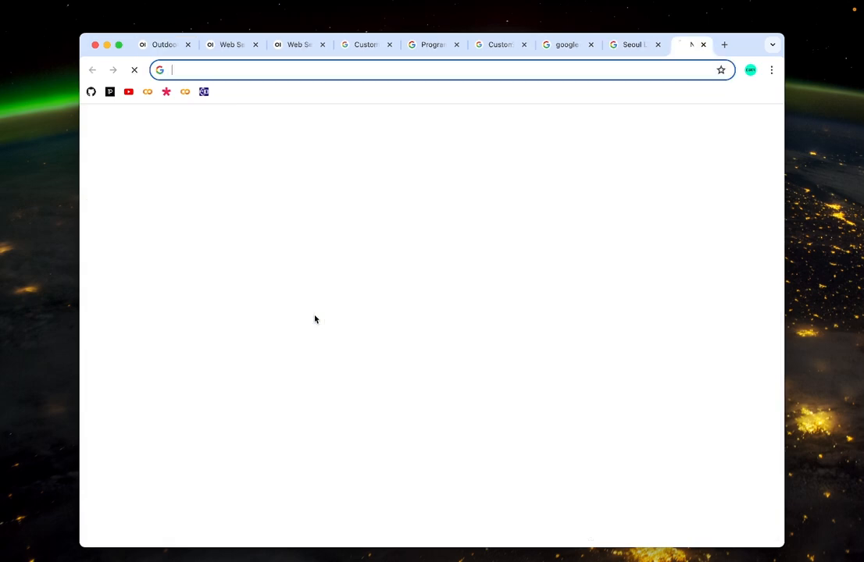
{"action": "scroll", "coordinate": [519, 303], "scroll_direction": "down", "scroll_amount": 2}
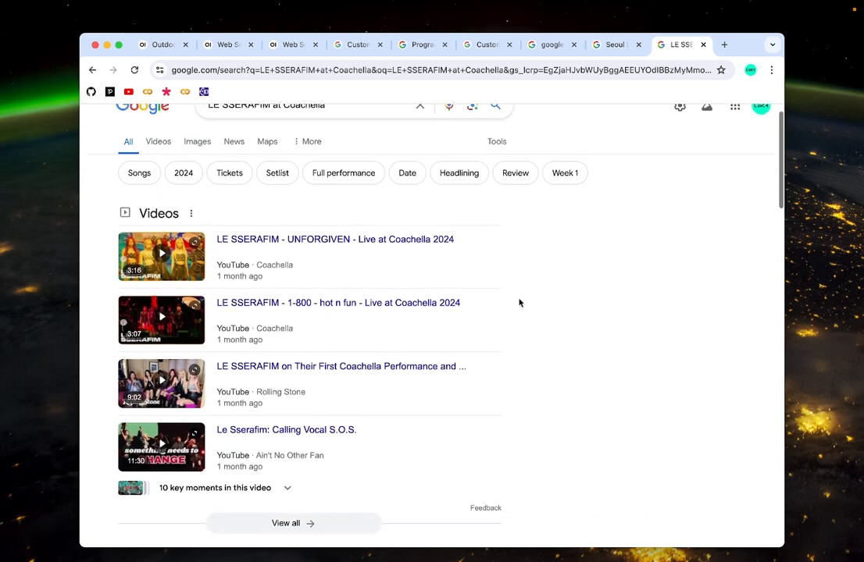
{"action": "scroll", "coordinate": [519, 303], "scroll_direction": "down", "scroll_amount": 5}
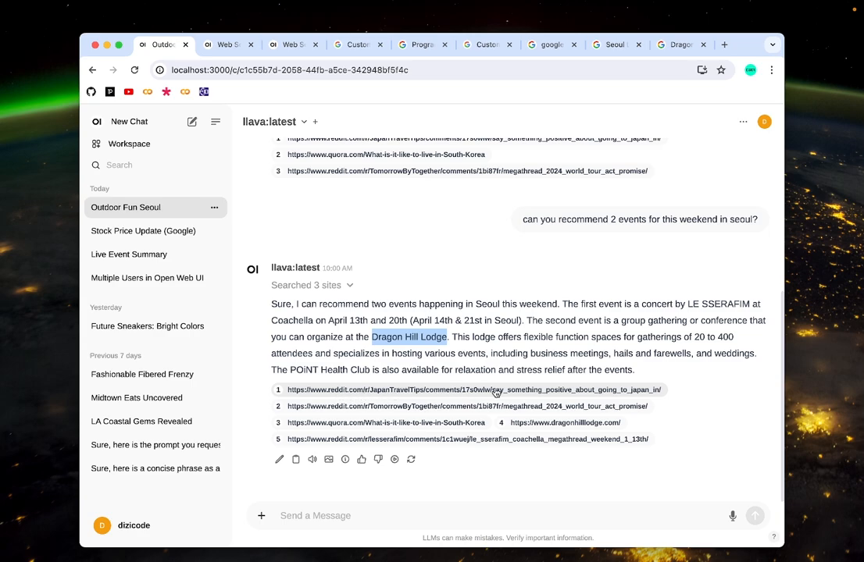
View the answer's dragonhilllodge.com citation, close it and check the Dragon Hill Lodge website
{"action": "left_click", "coordinate": [537, 424]}
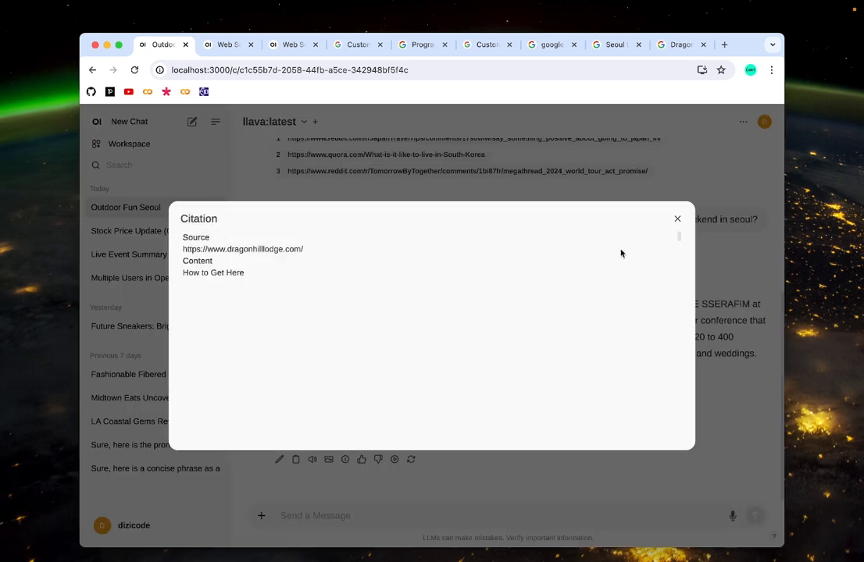
{"action": "left_click", "coordinate": [677, 219]}
{"action": "left_click", "coordinate": [676, 45]}
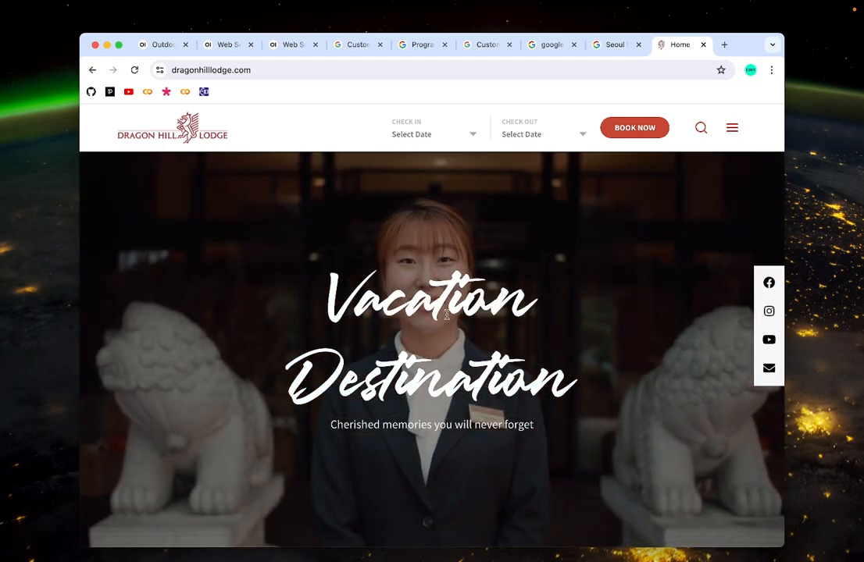
Look over the Dragon Hill Lodge homepage and reread the weekend events answer and the earlier festival answer in the Outdoor Fun Seoul chat
{"action": "scroll", "coordinate": [447, 314], "scroll_direction": "down", "scroll_amount": 6}
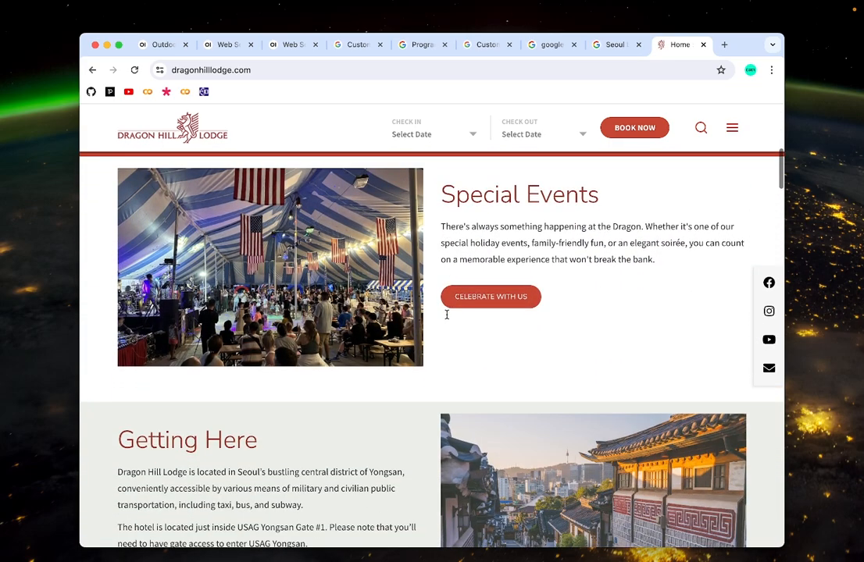
{"action": "key", "text": "super+1"}
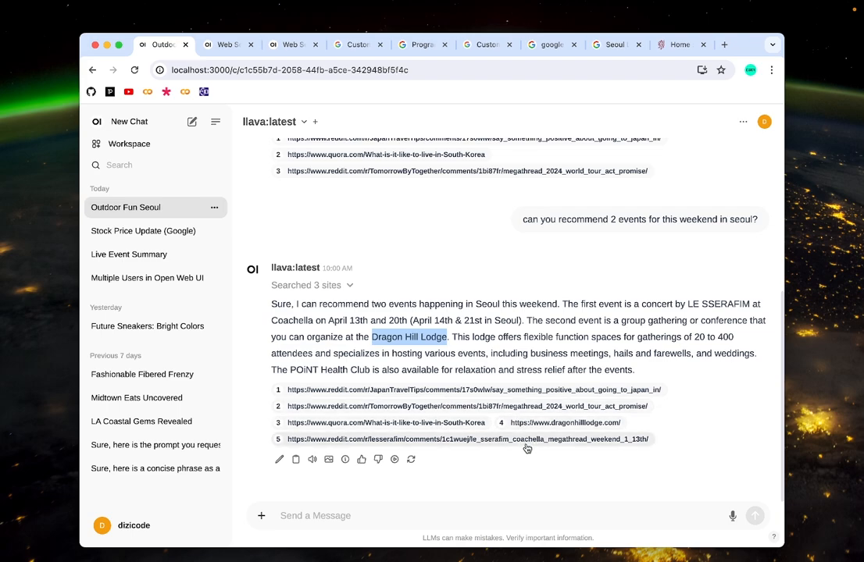
{"action": "left_click", "coordinate": [494, 336]}
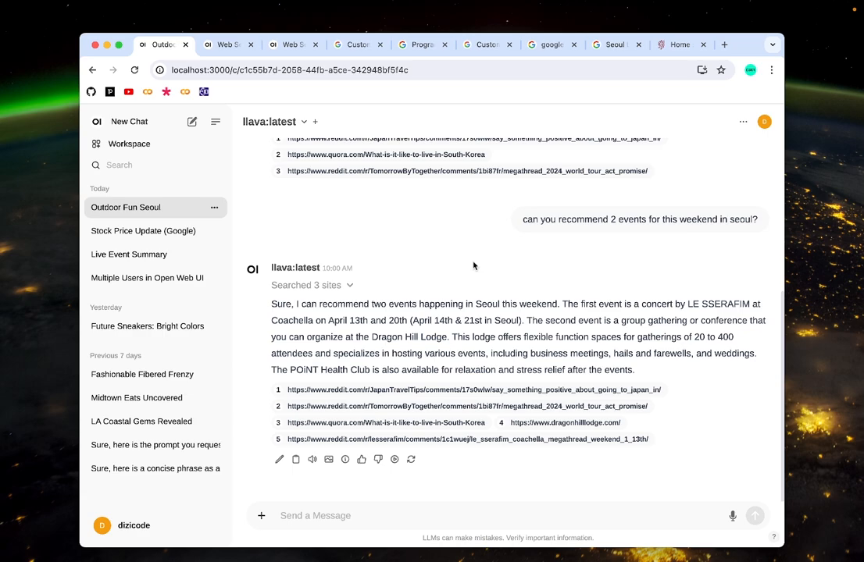
{"action": "left_click_drag", "start_coordinate": [505, 274], "coordinate": [521, 368]}
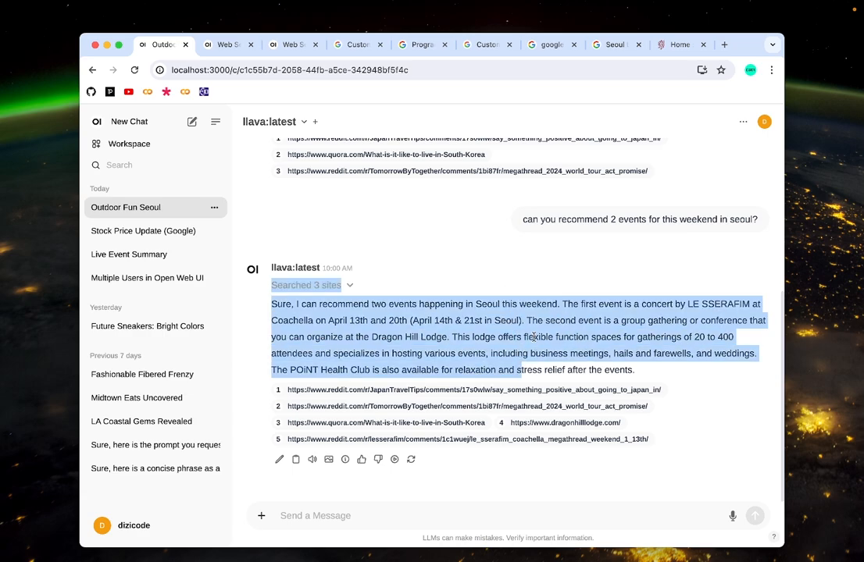
{"action": "left_click", "coordinate": [463, 284]}
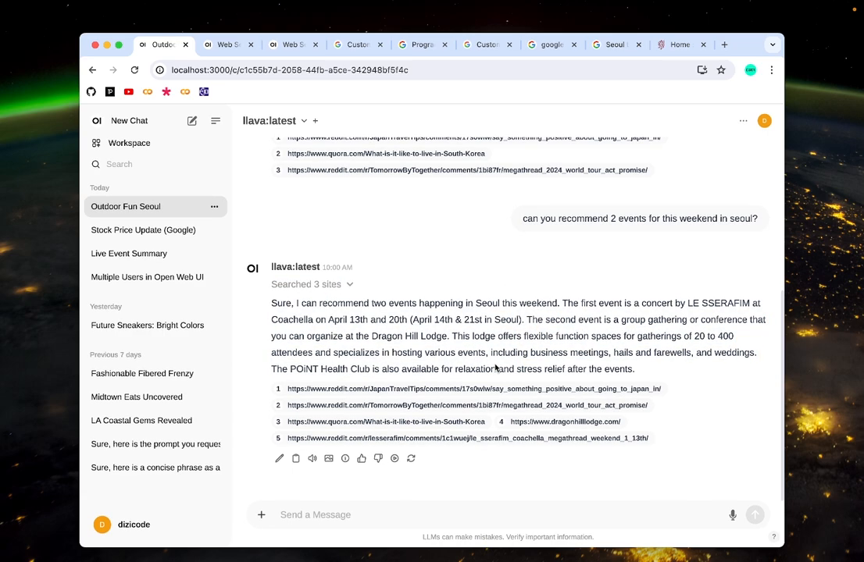
{"action": "scroll", "coordinate": [495, 368], "scroll_direction": "up", "scroll_amount": 3}
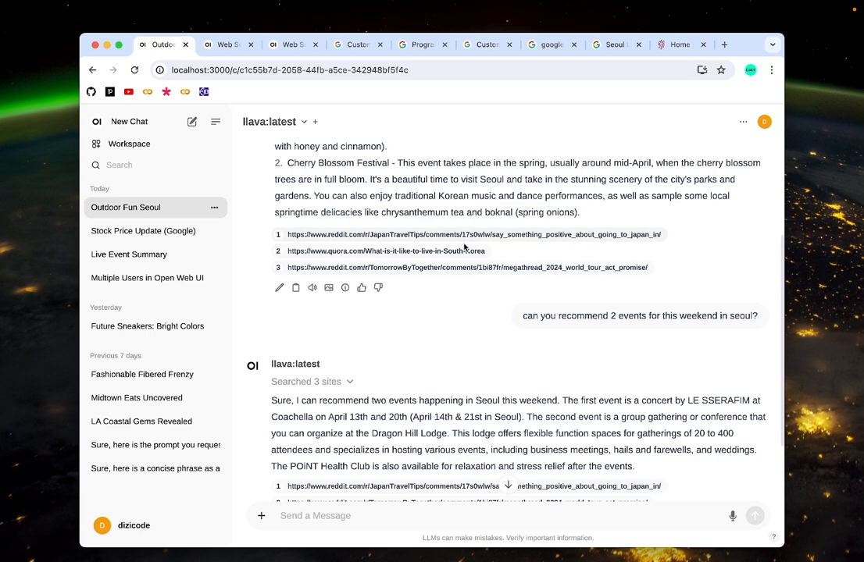
{"action": "scroll", "coordinate": [500, 377], "scroll_direction": "down", "scroll_amount": 3}
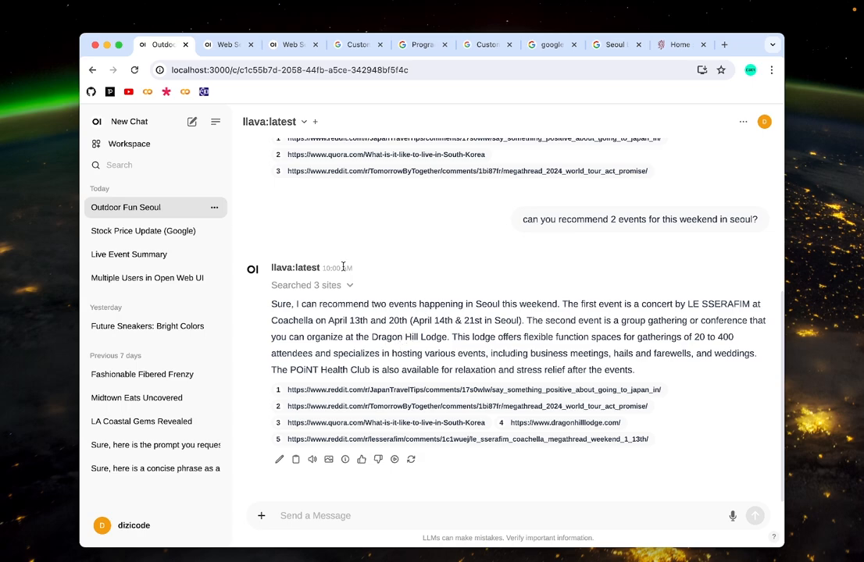
In the Web Params of the workspace's document settings, switch the web search engine to brave and after that to searxng
{"action": "left_click", "coordinate": [163, 147]}
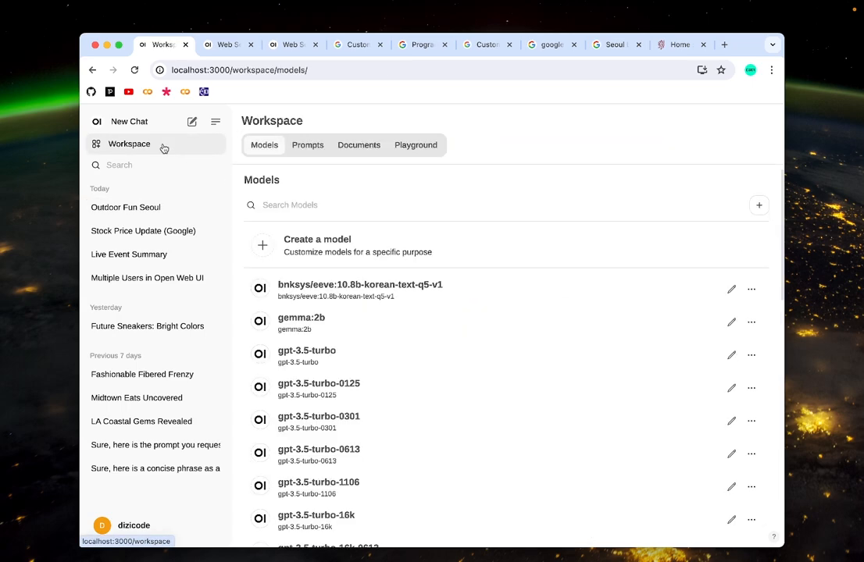
{"action": "left_click", "coordinate": [362, 149]}
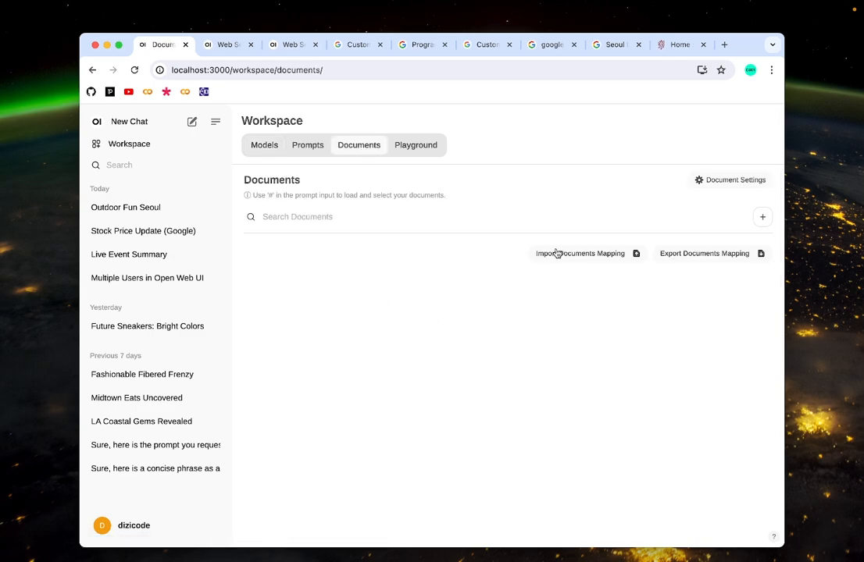
{"action": "left_click", "coordinate": [705, 183]}
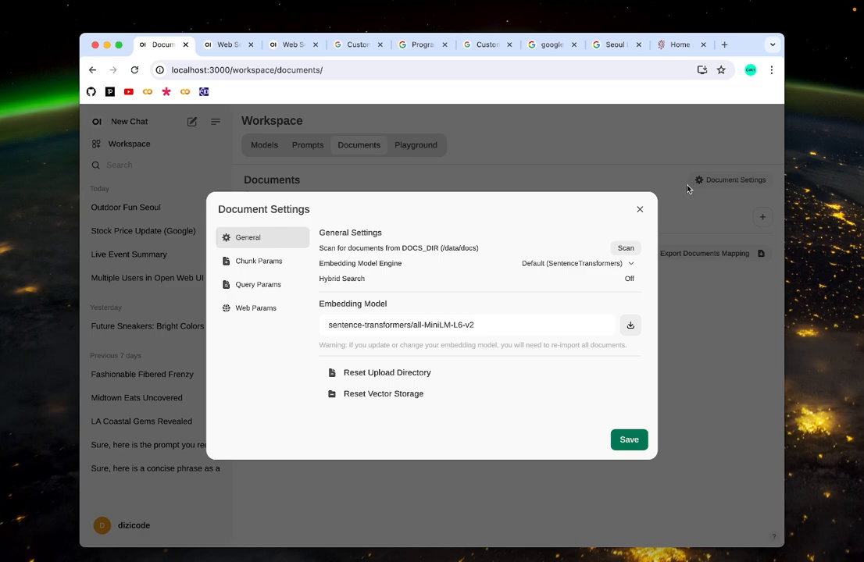
{"action": "left_click", "coordinate": [273, 309]}
{"action": "left_click", "coordinate": [592, 256]}
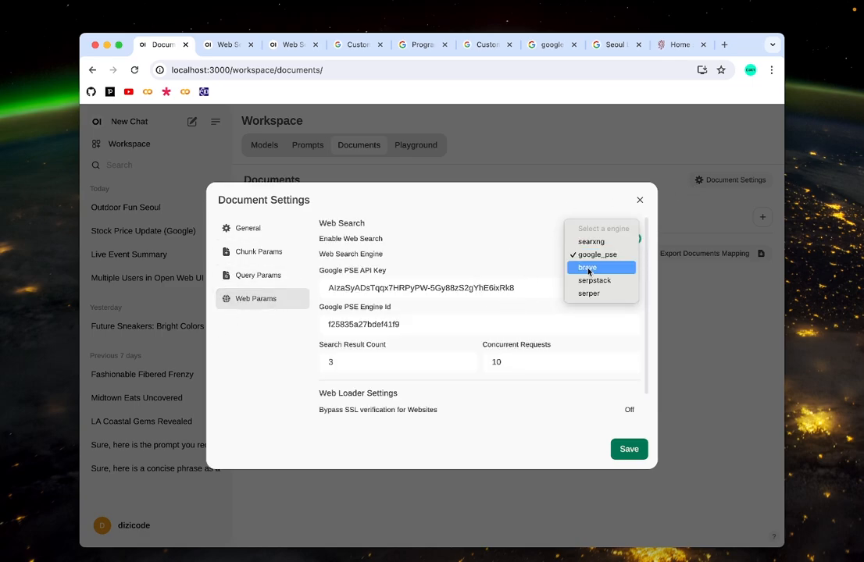
{"action": "left_click", "coordinate": [589, 270]}
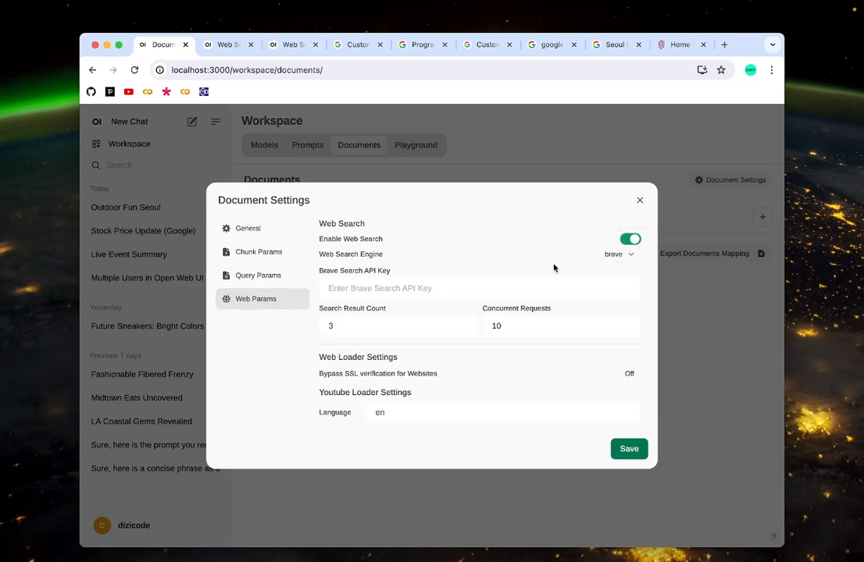
{"action": "left_click", "coordinate": [616, 255]}
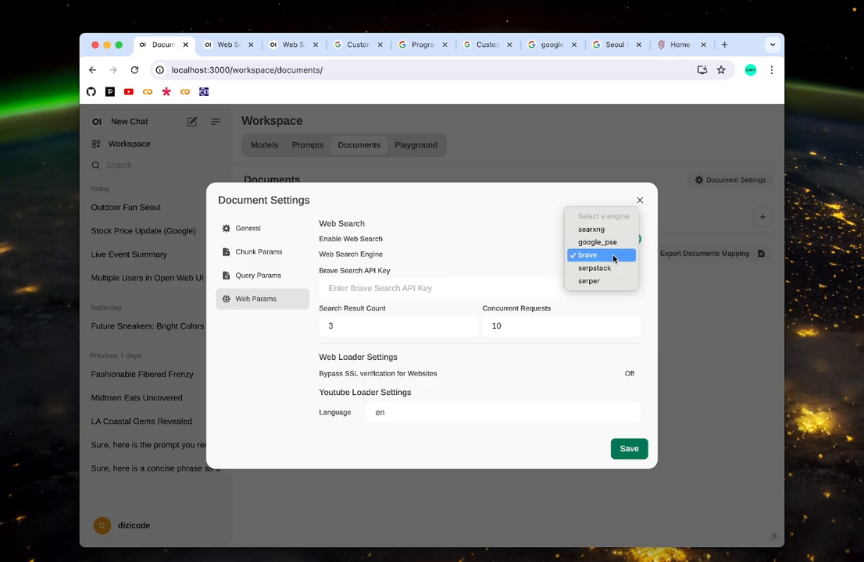
{"action": "left_click", "coordinate": [573, 233]}
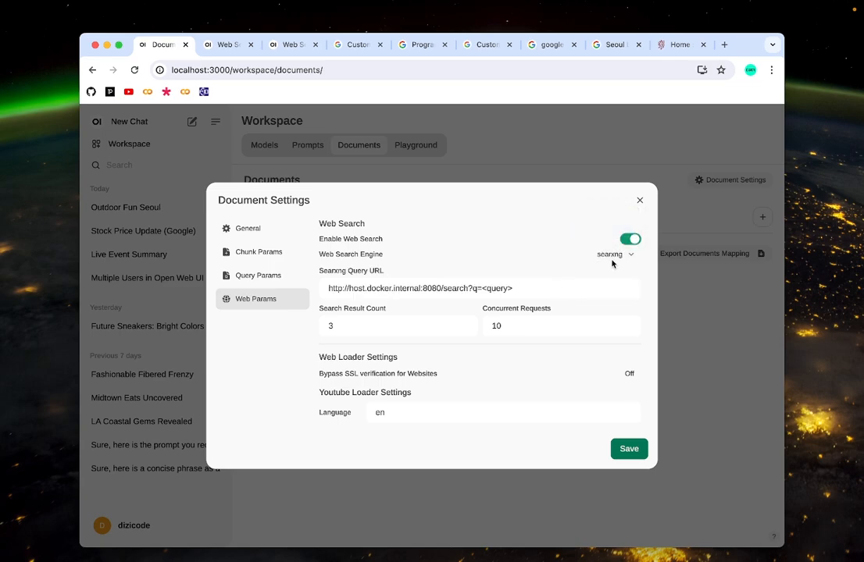